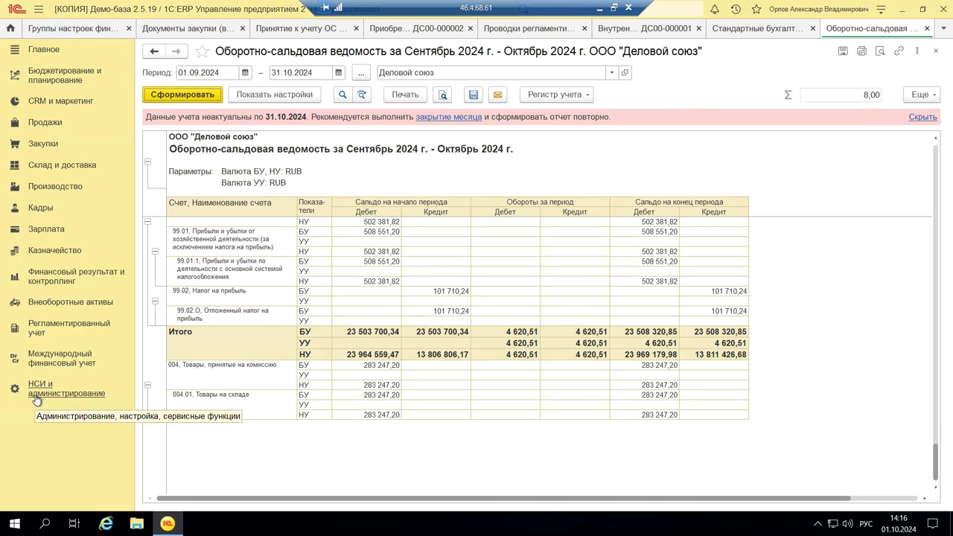
Open the Андромеда organization from the Организации list, review its accounting policy and tax settings, and close the card
click(36, 401)
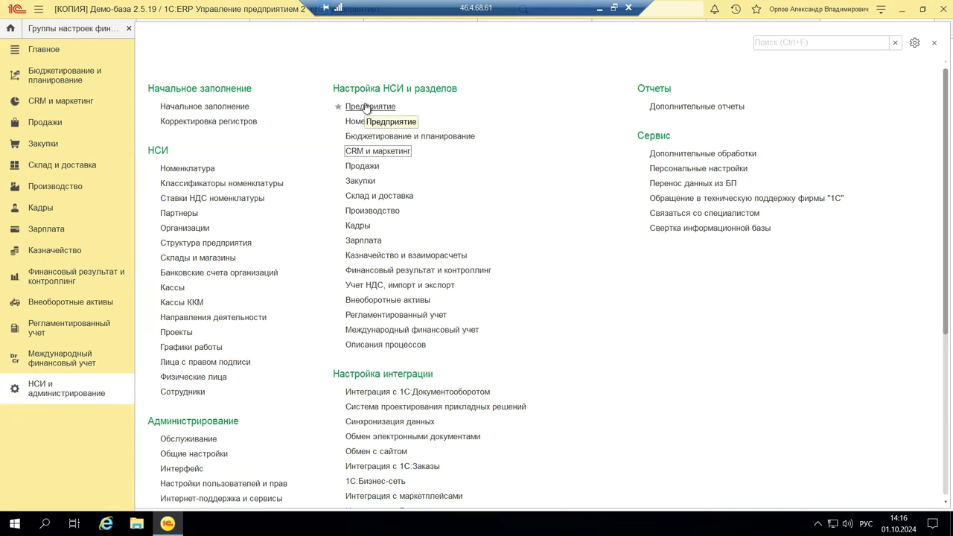
click(171, 232)
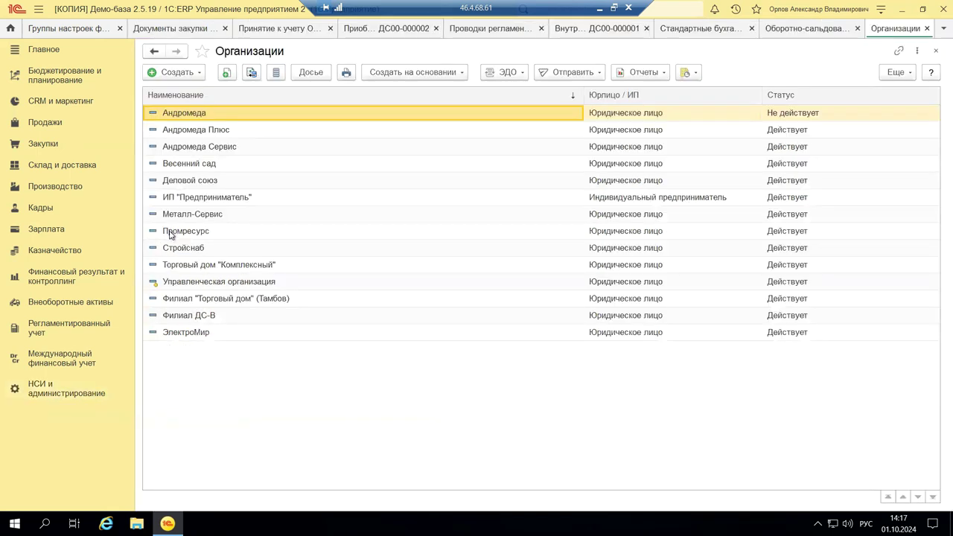
double_click(204, 117)
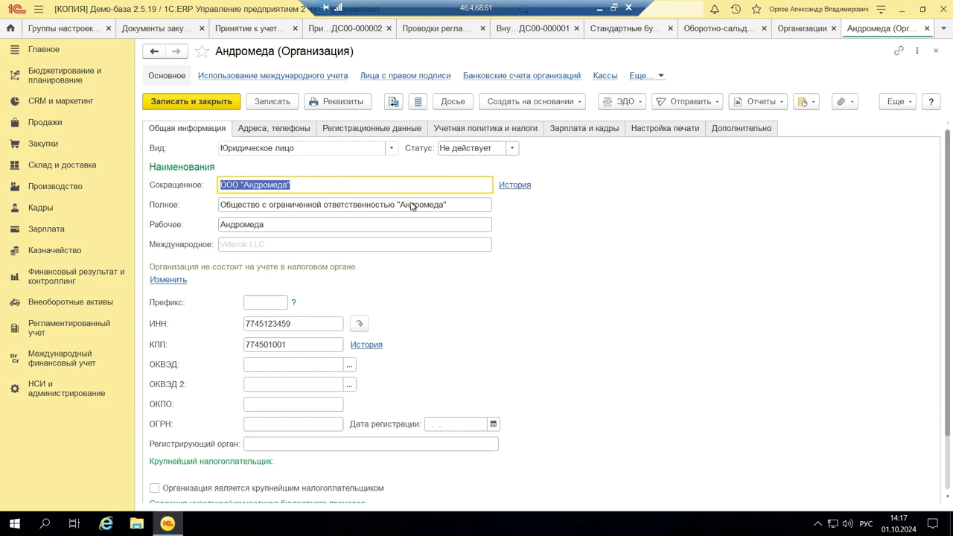
click(492, 129)
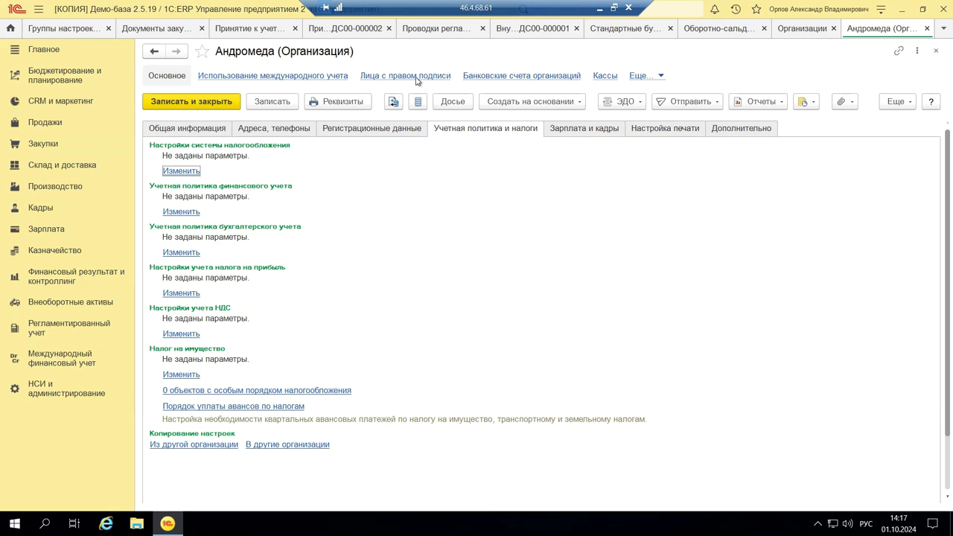
click(935, 50)
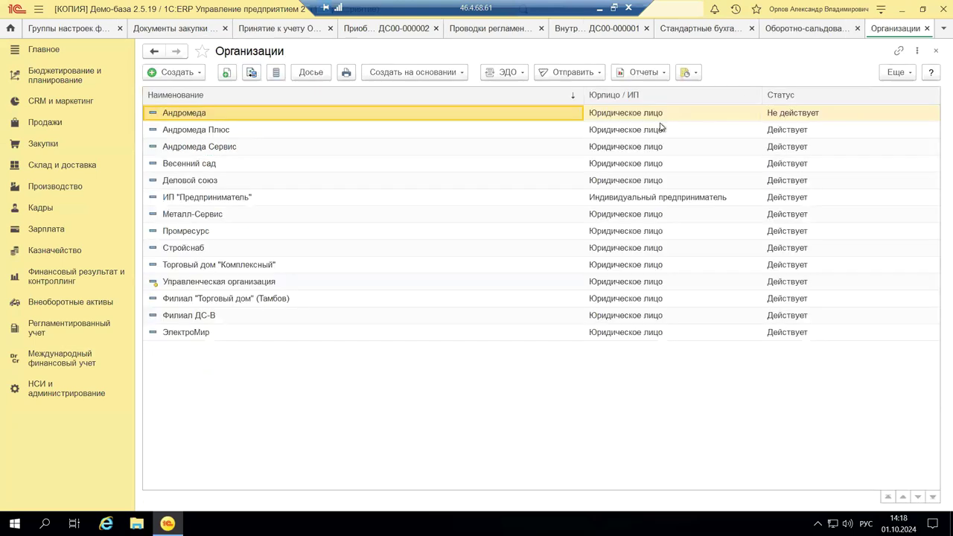
Open the Деловой союз organization's accounting policy and tax settings and review its taxation system settings
double_click(188, 181)
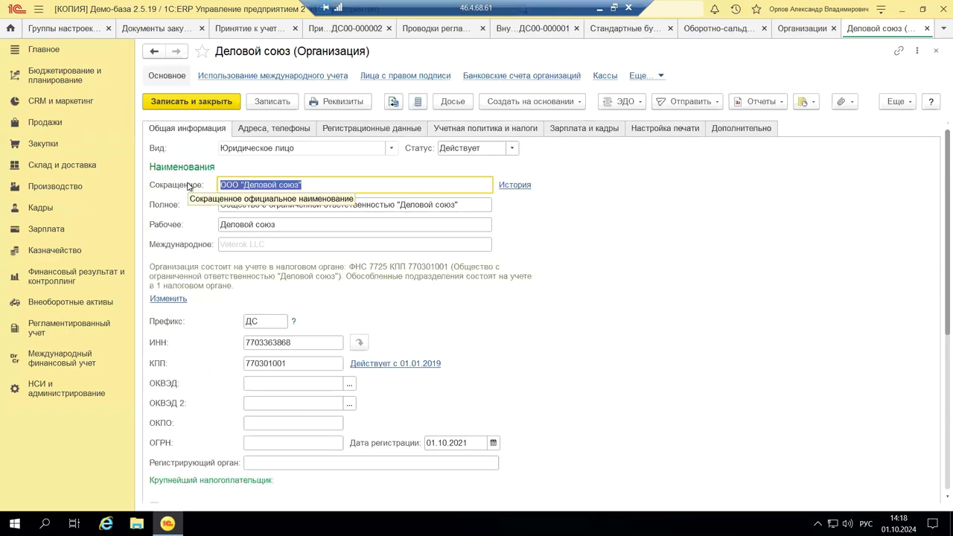
click(451, 130)
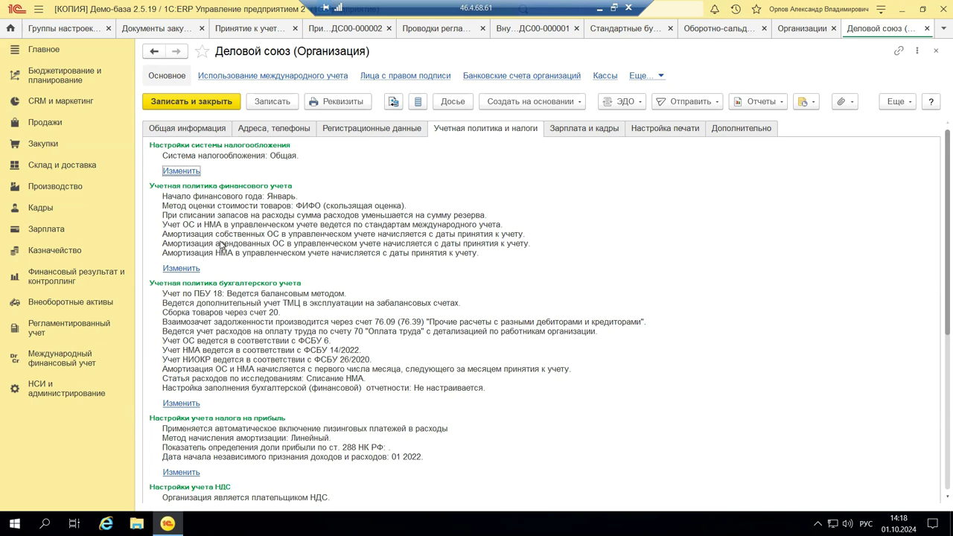
click(166, 173)
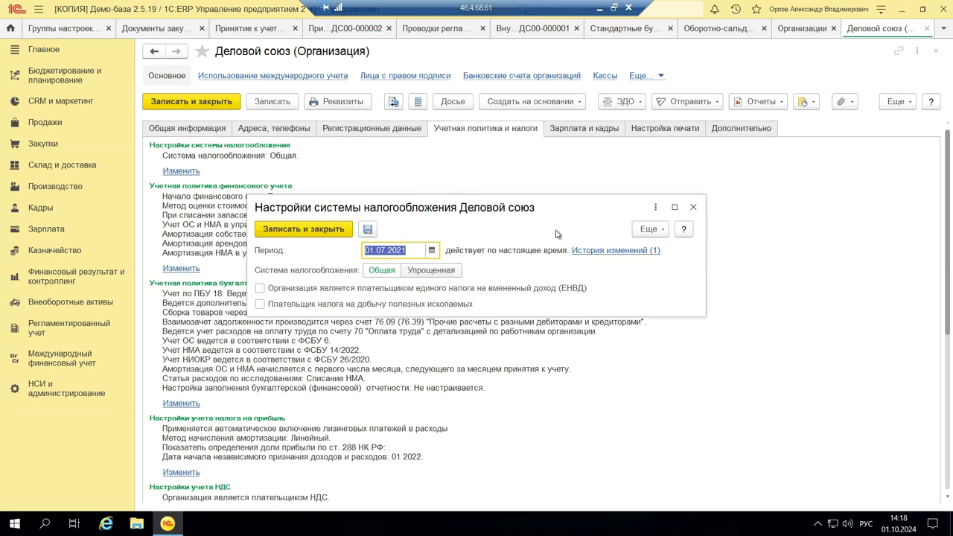
click(693, 207)
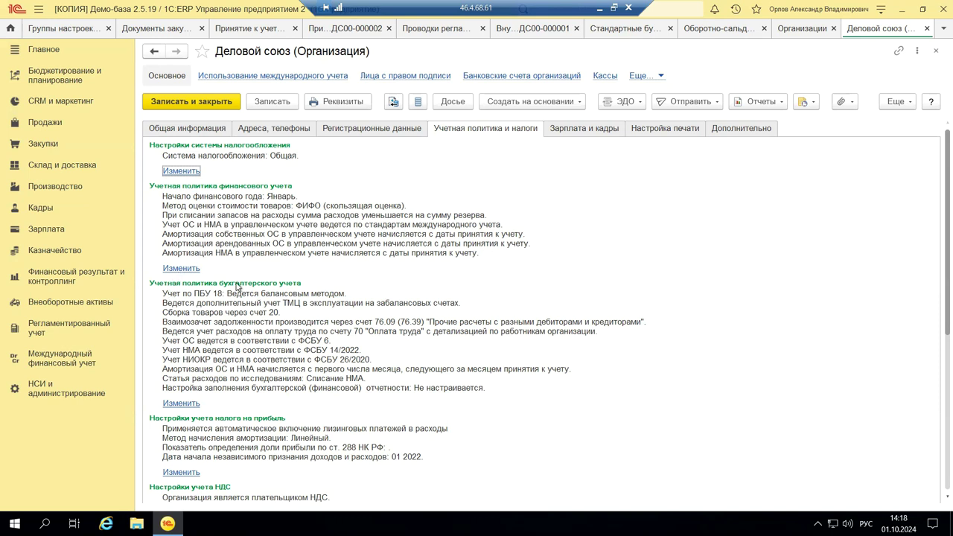
Enable writing off low-value inventory to expenses in the month of acquisition in Деловой союз's bookkeeping policy, and review the linked item account settings
click(182, 404)
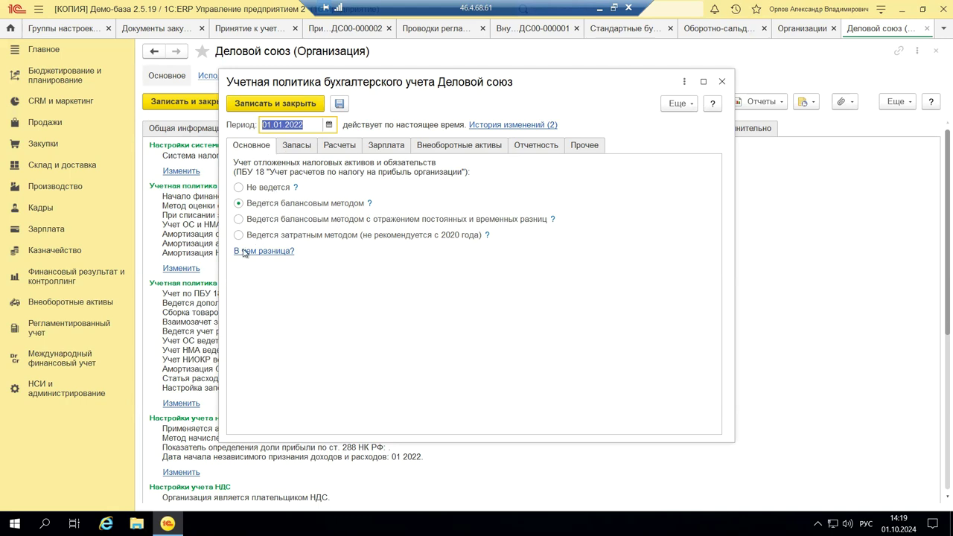
click(297, 148)
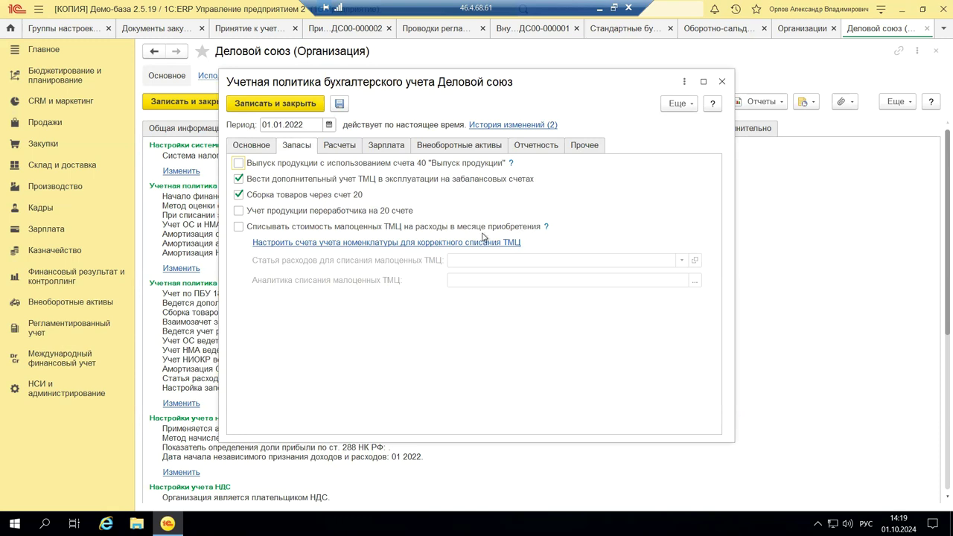
click(239, 227)
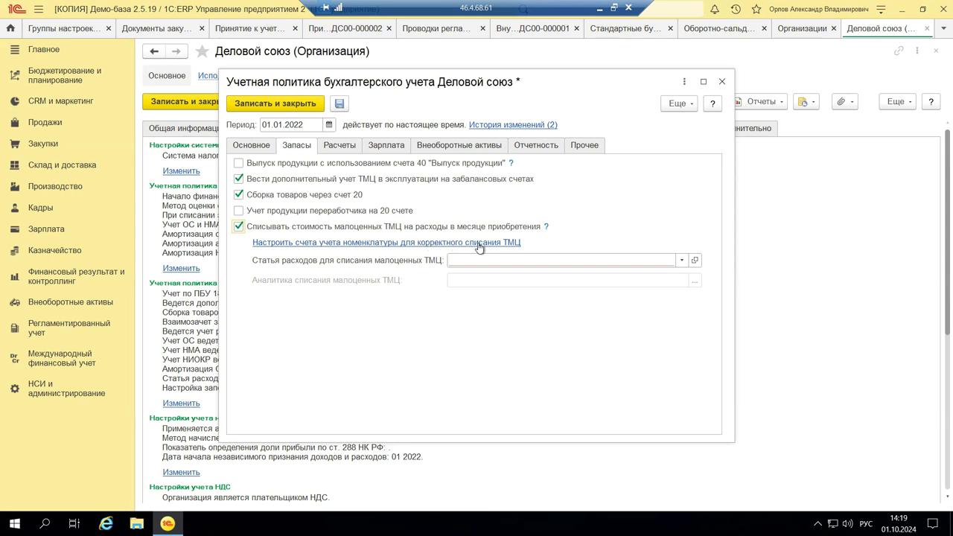
click(324, 246)
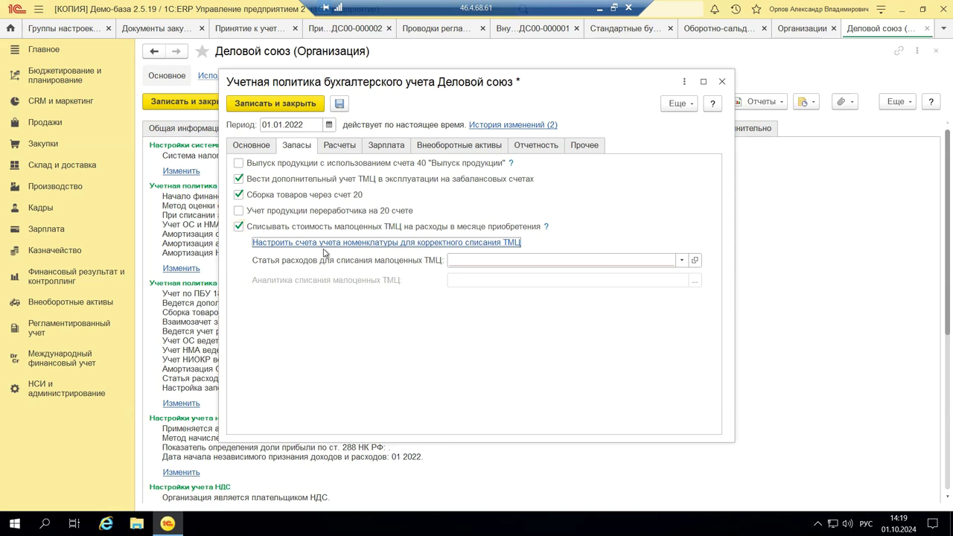
click(322, 244)
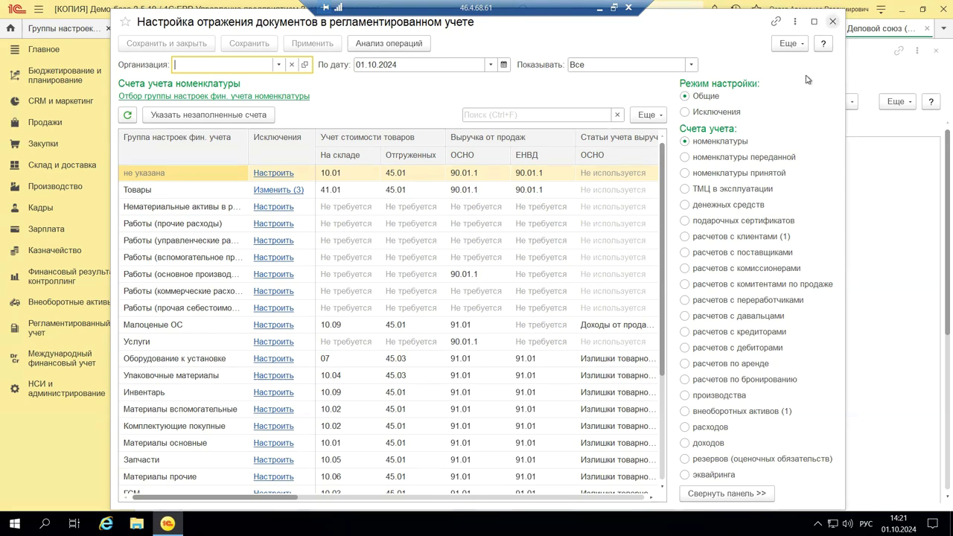
click(832, 21)
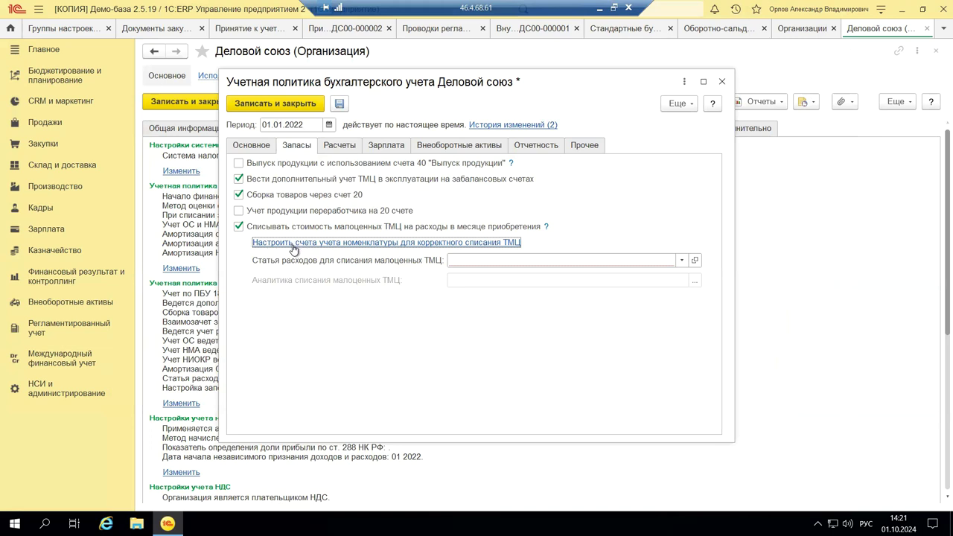
Review the non-current assets policy and try to reselect Списание НМА as the research write-off expense item
click(436, 145)
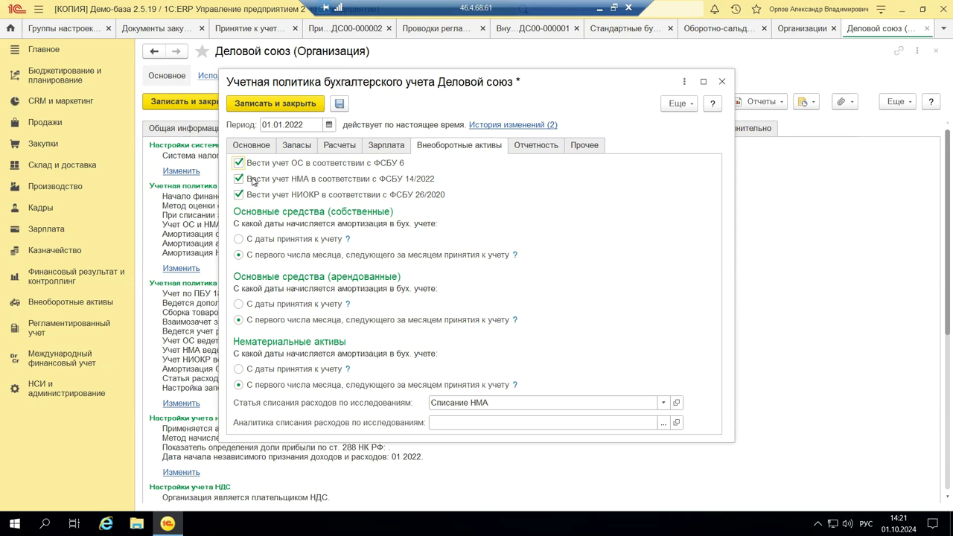
mouse_move(240, 168)
click(664, 401)
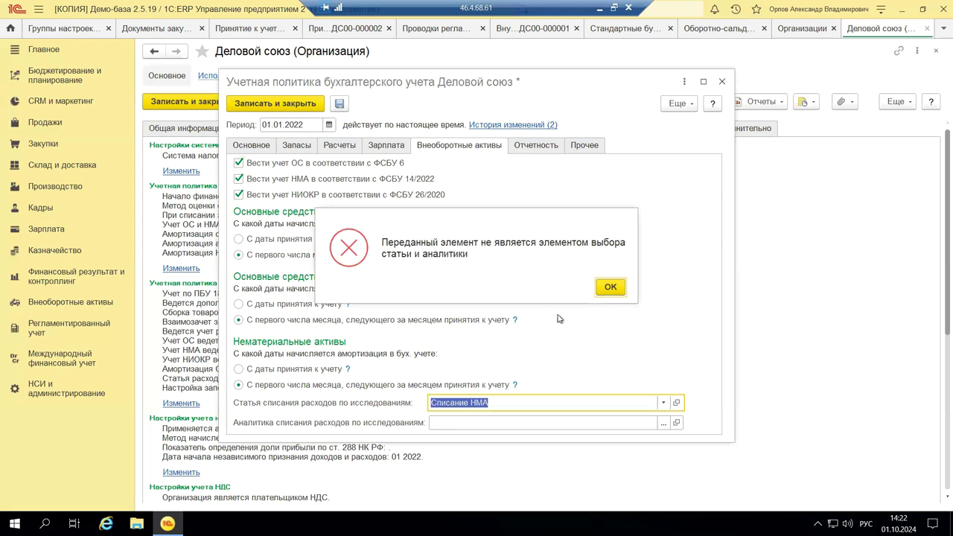
click(615, 287)
key(F4)
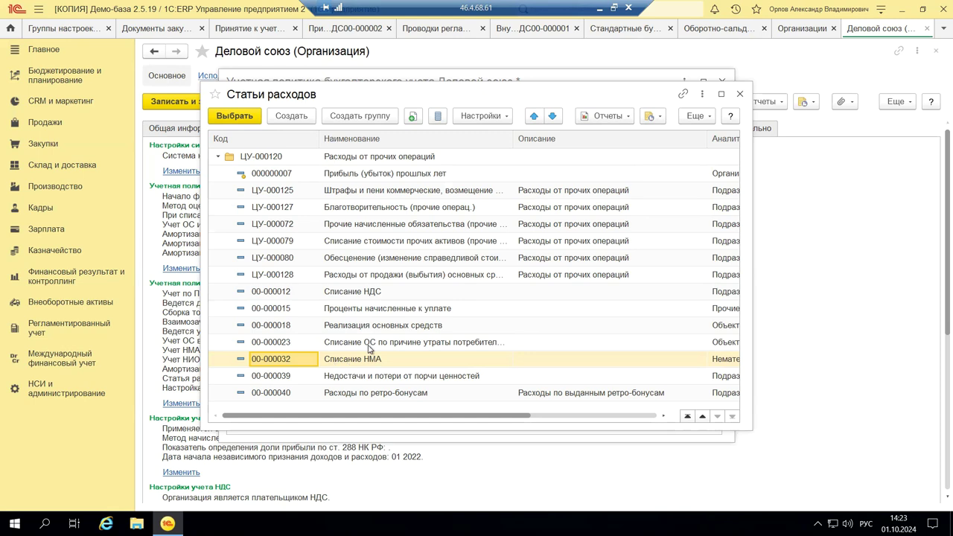
click(232, 115)
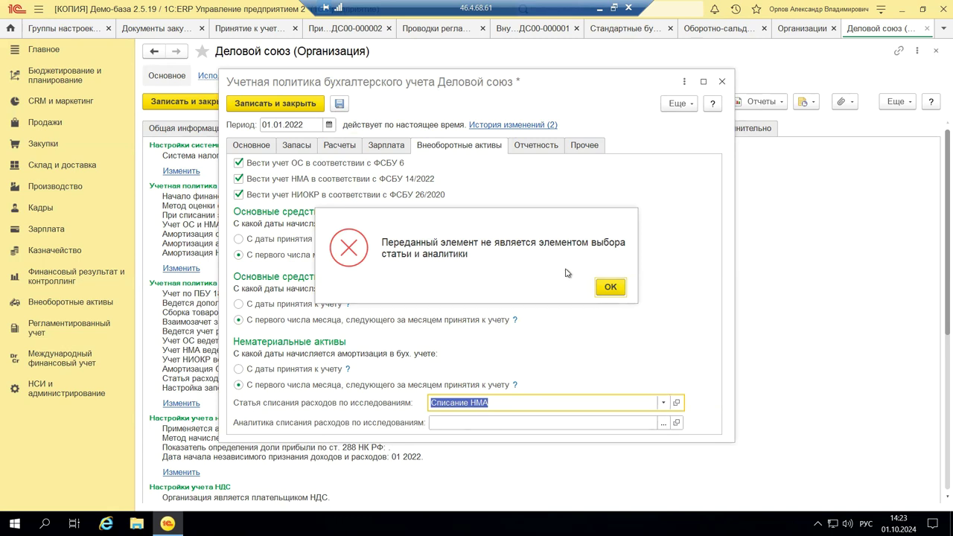
click(617, 289)
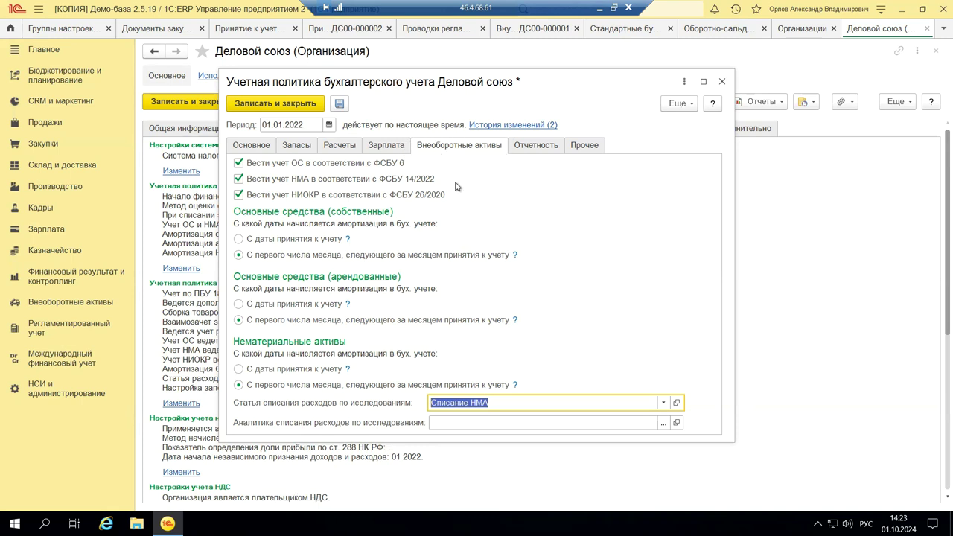
Set the expense item for writing off low-value inventory to Выбытие материальных ценностей
click(237, 107)
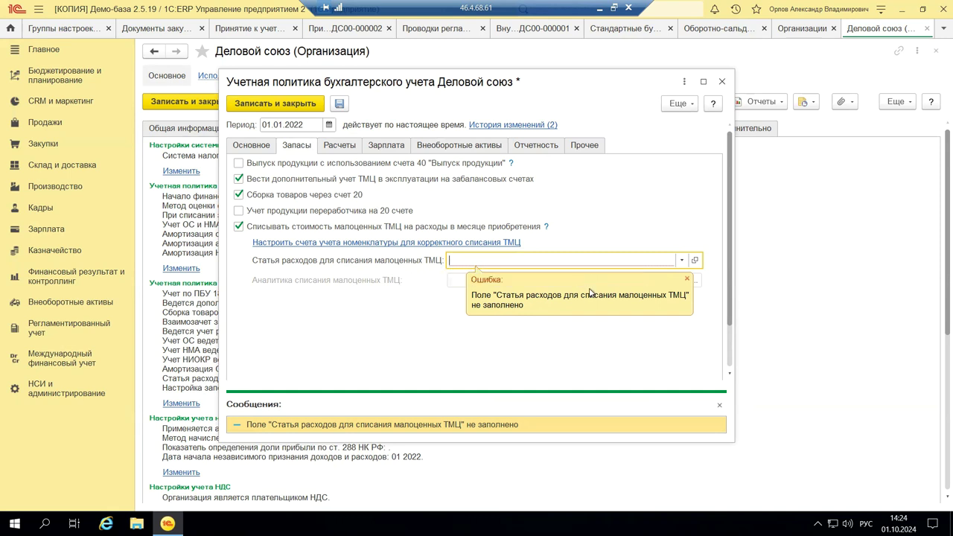
click(682, 261)
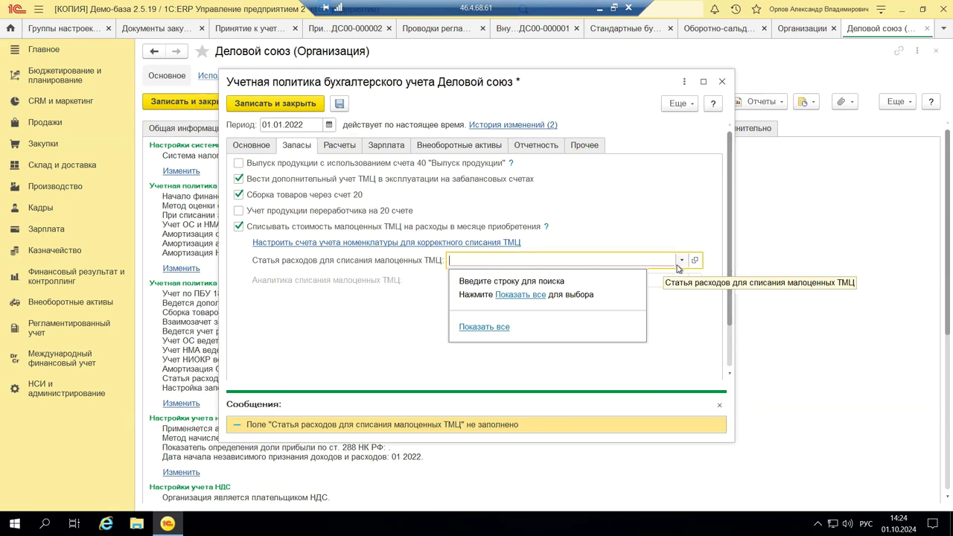
click(519, 295)
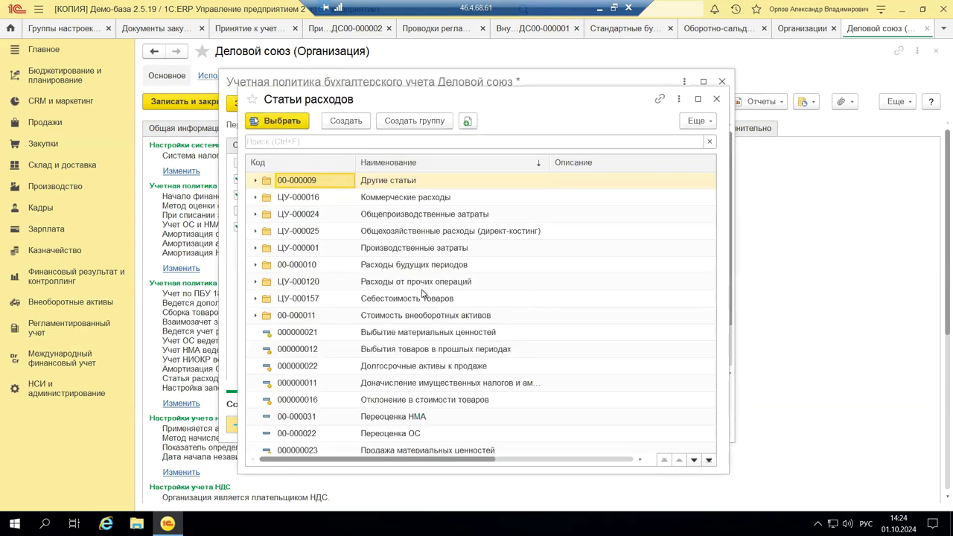
double_click(375, 335)
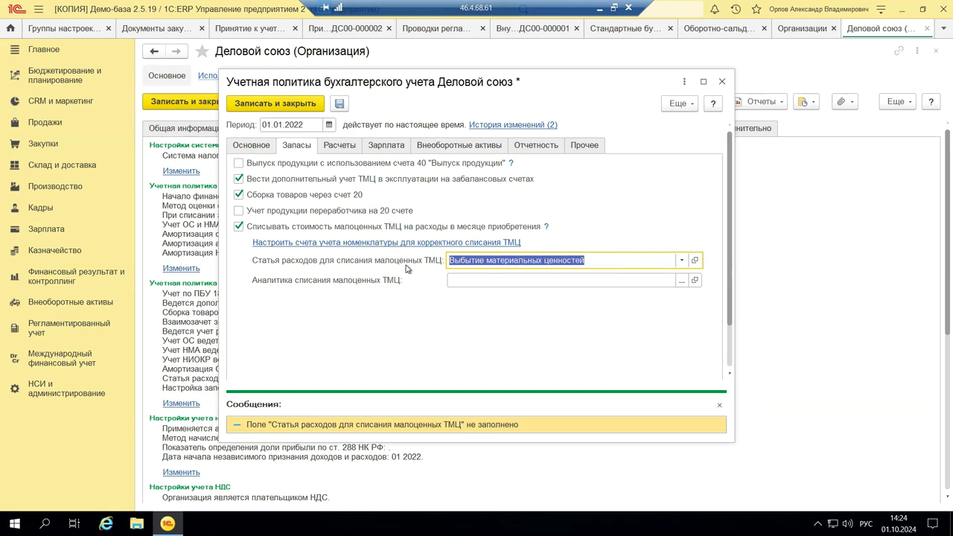
Set the low-value inventory write-off analytics to the fixed asset Кабина Mesresed Actos, then save and close the accounting policy
click(675, 284)
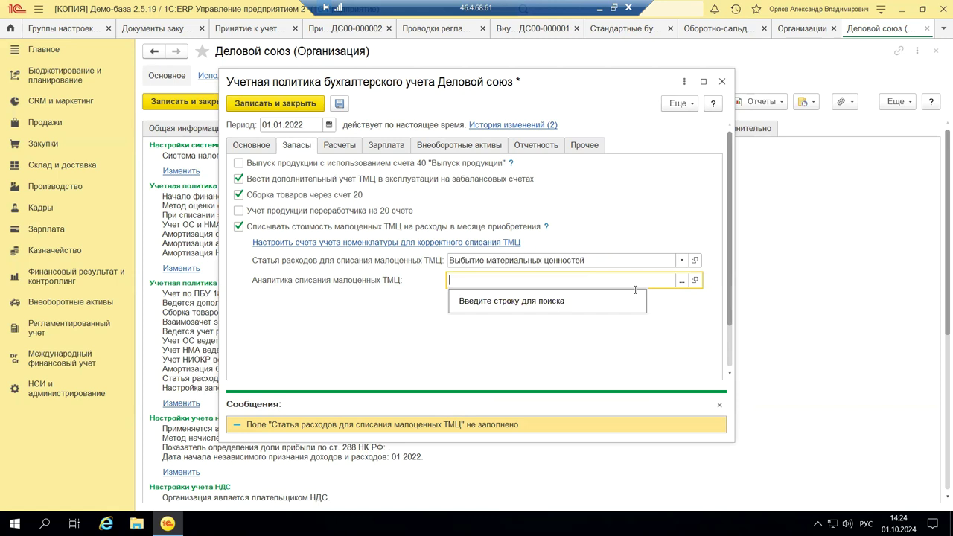
click(486, 280)
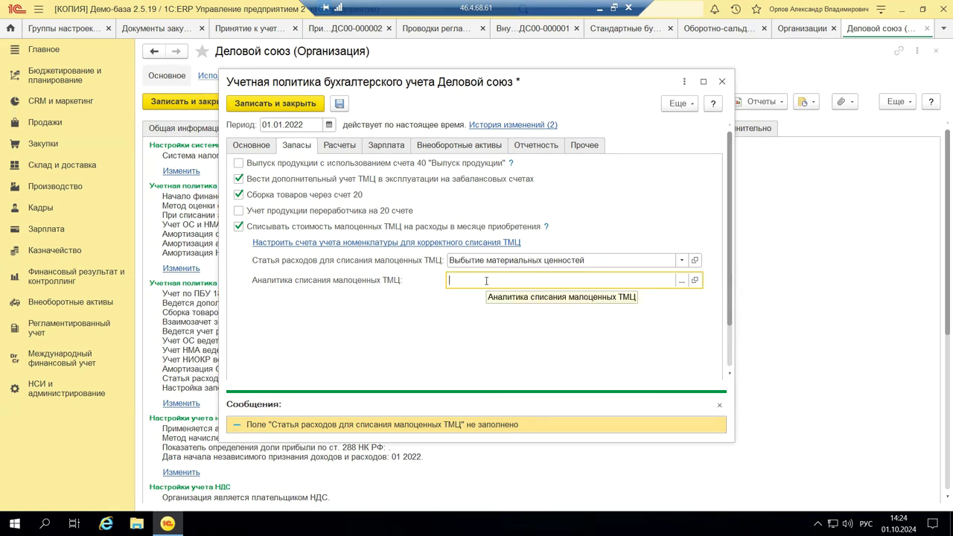
click(683, 280)
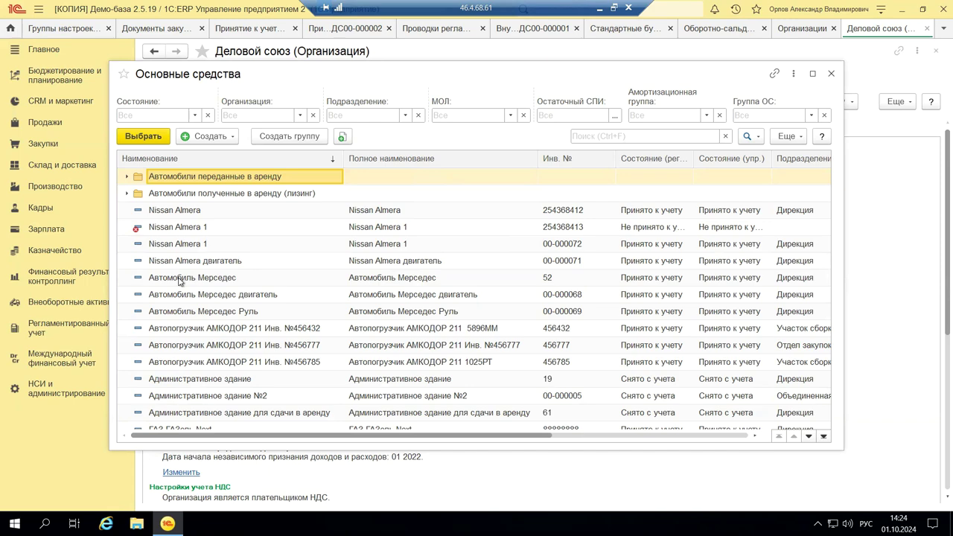
scroll(181, 350, down, 8)
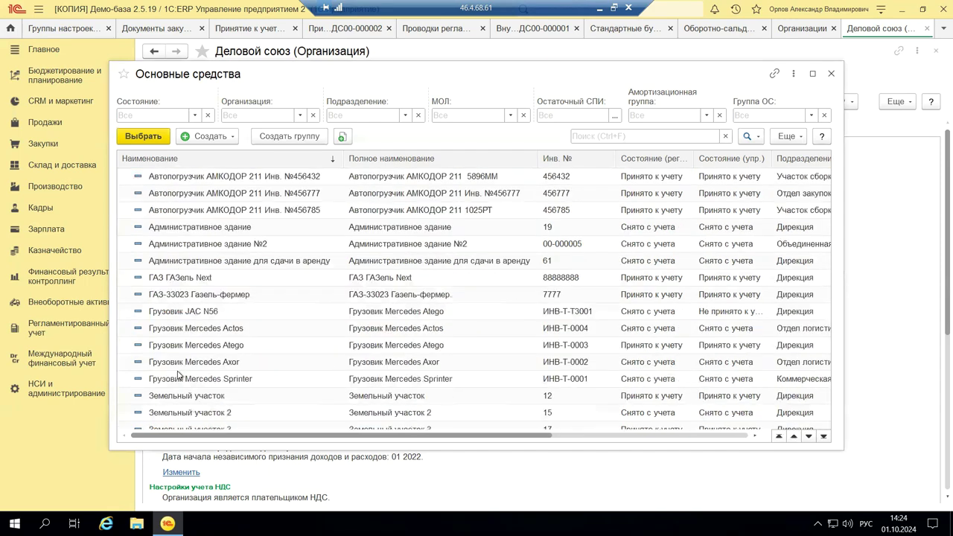
scroll(179, 376, down, 6)
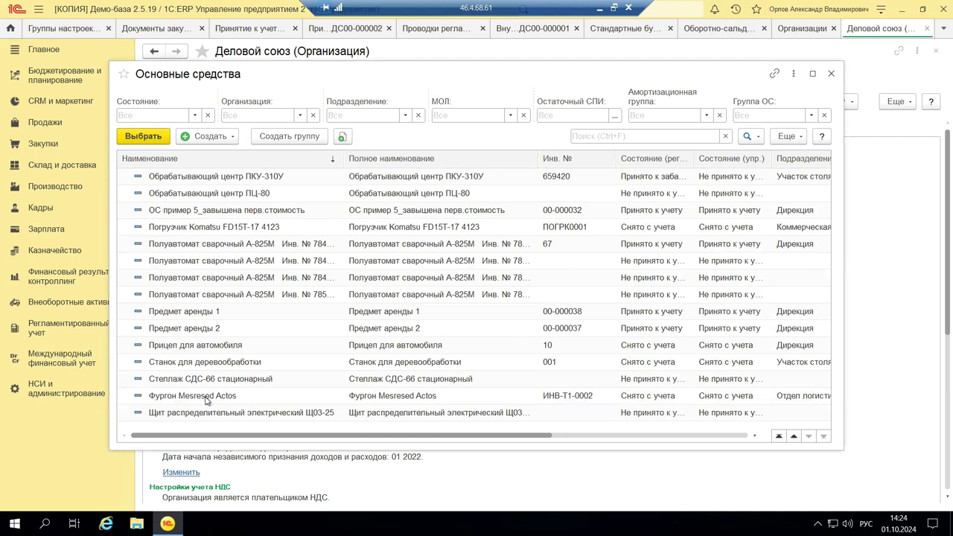
scroll(214, 417, up, 5)
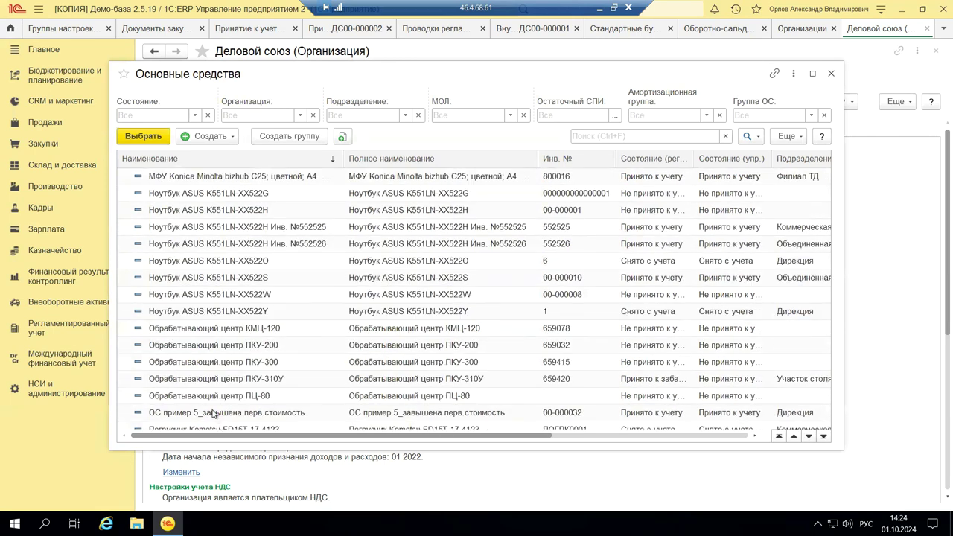
scroll(210, 335, up, 3)
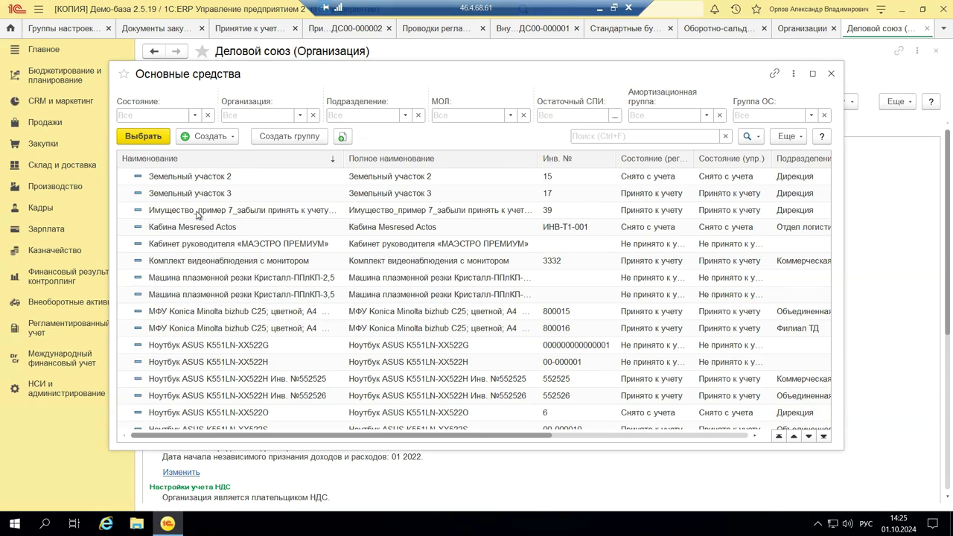
double_click(171, 226)
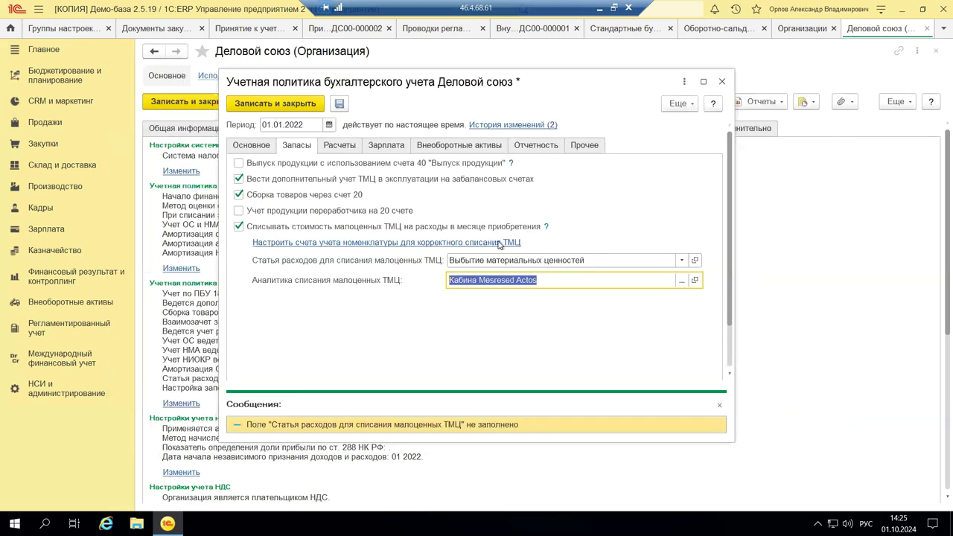
click(265, 104)
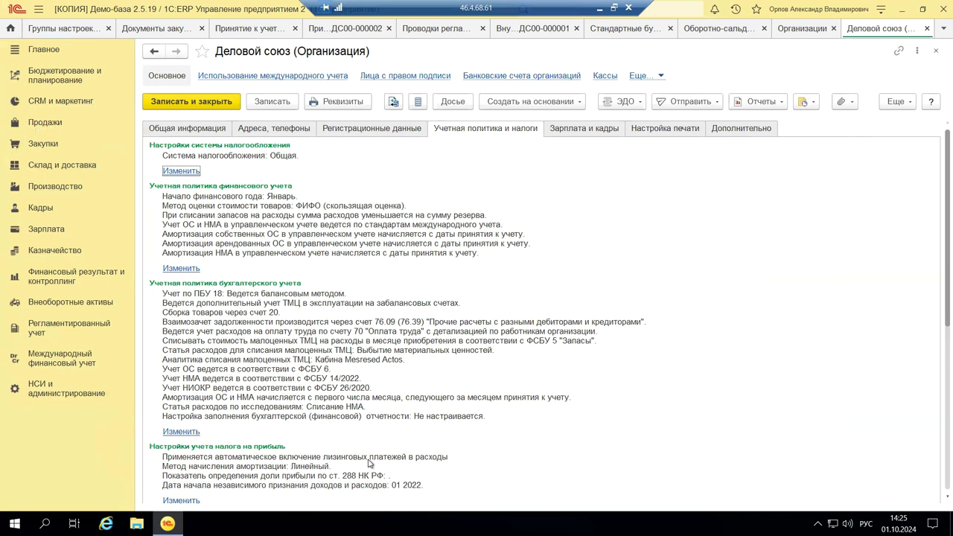
Close the Деловой союз organization card and switch to the PowerPoint presentation
click(936, 50)
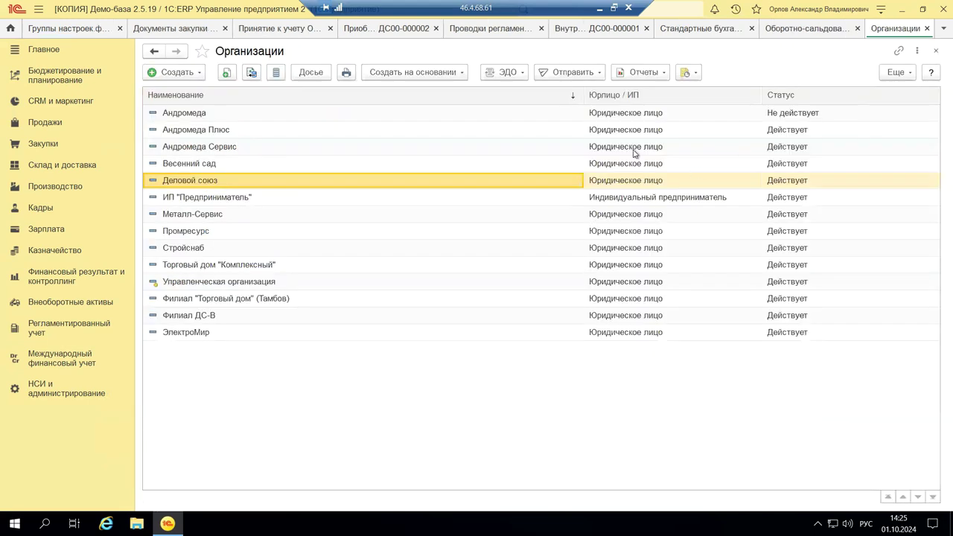
click(598, 11)
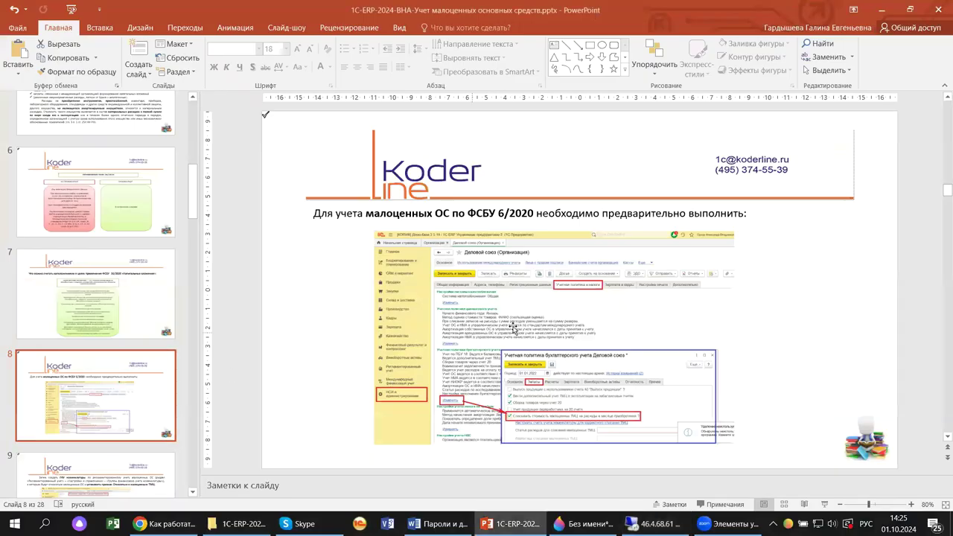
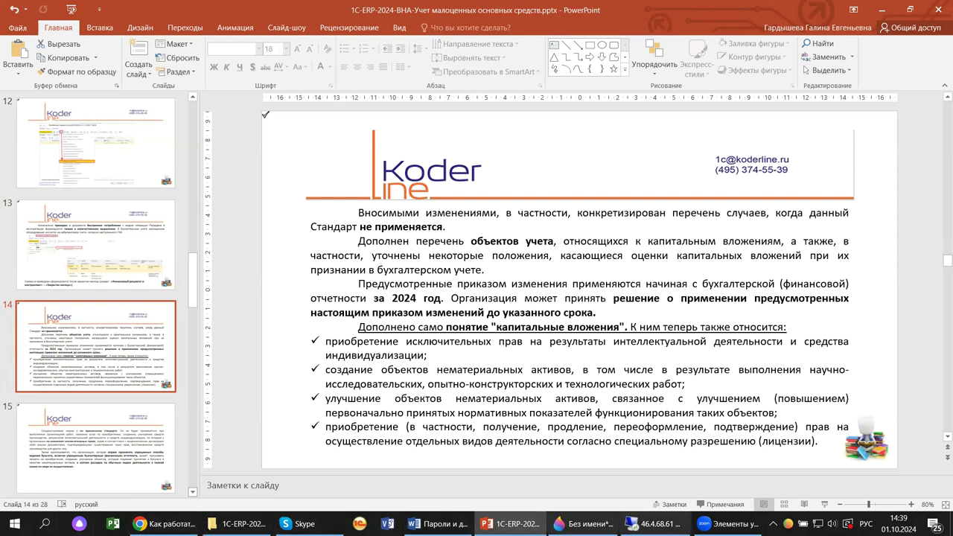
Switch to the remote 1C:ERP session and close the item accounting groups, regulated accounting settings and organizations windows
mouse_move(651, 523)
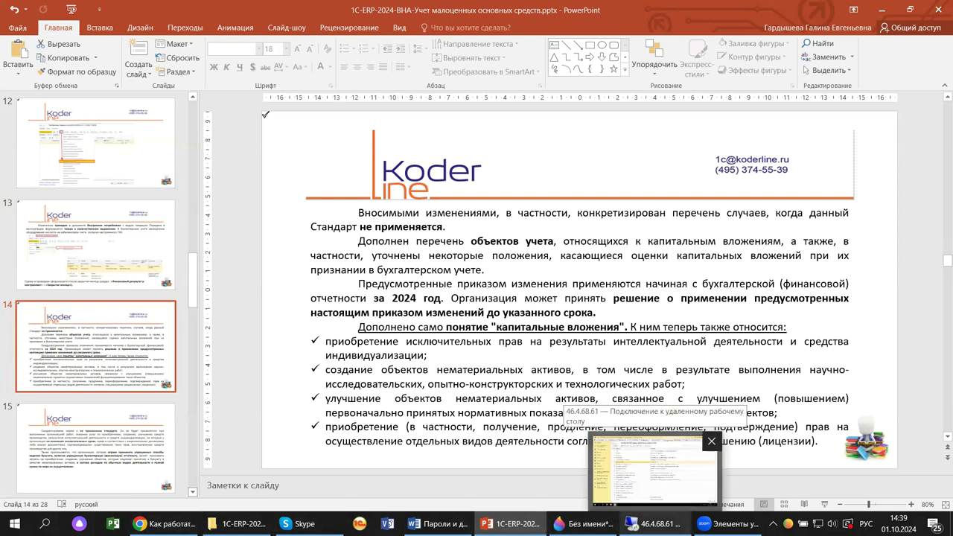
click(652, 523)
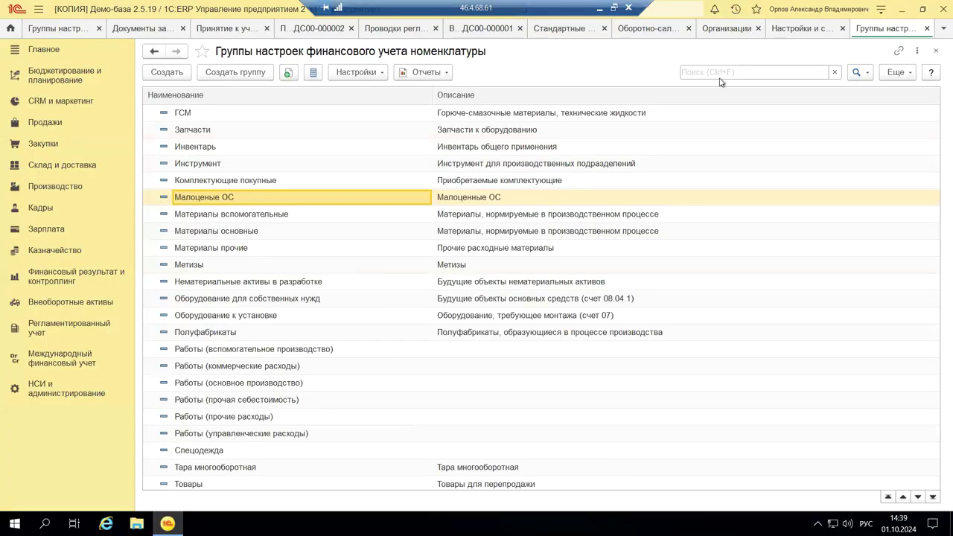
key(Escape)
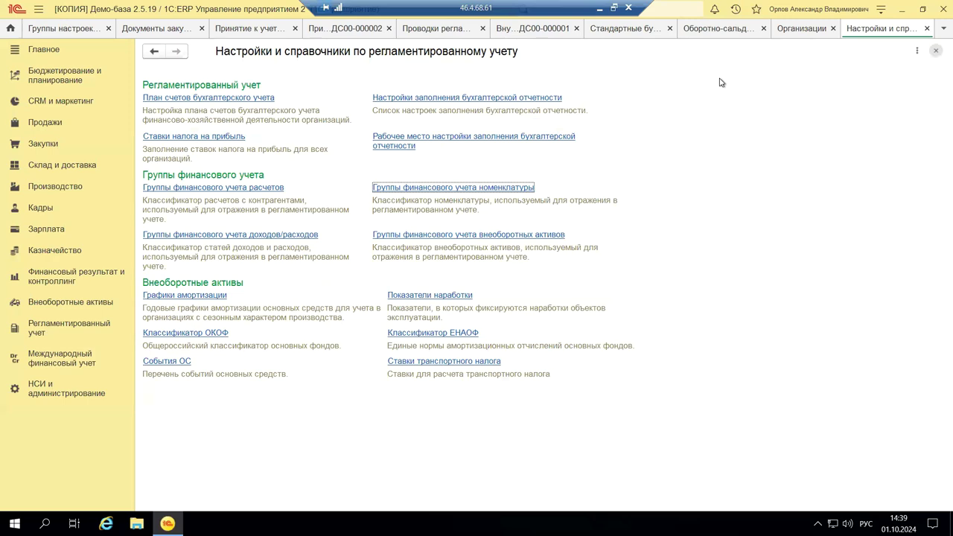
key(Escape)
key(Escape)
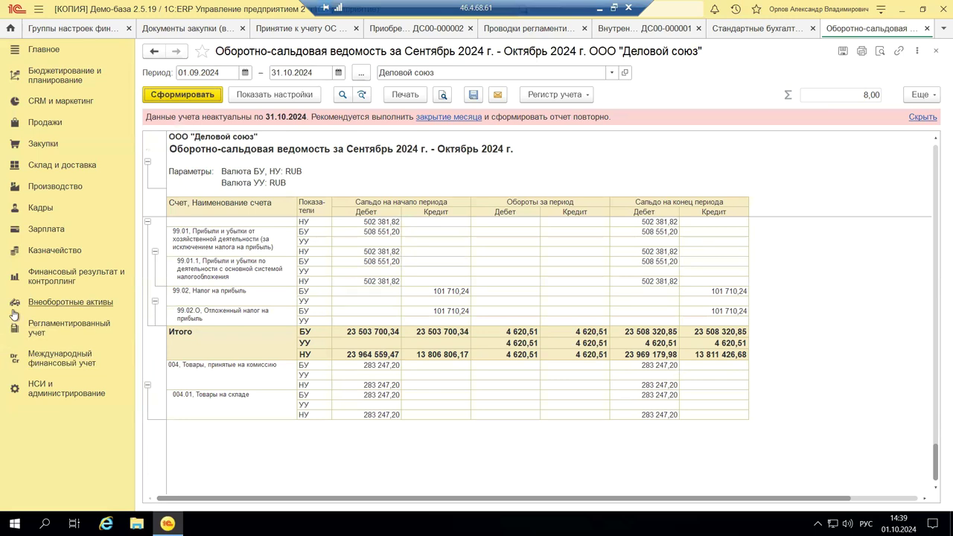
Look through the regulated accounting and Внеоборотные активы sections, and check the presentation slide on Передача в эксплуатацию before returning to 1C:ERP
click(72, 326)
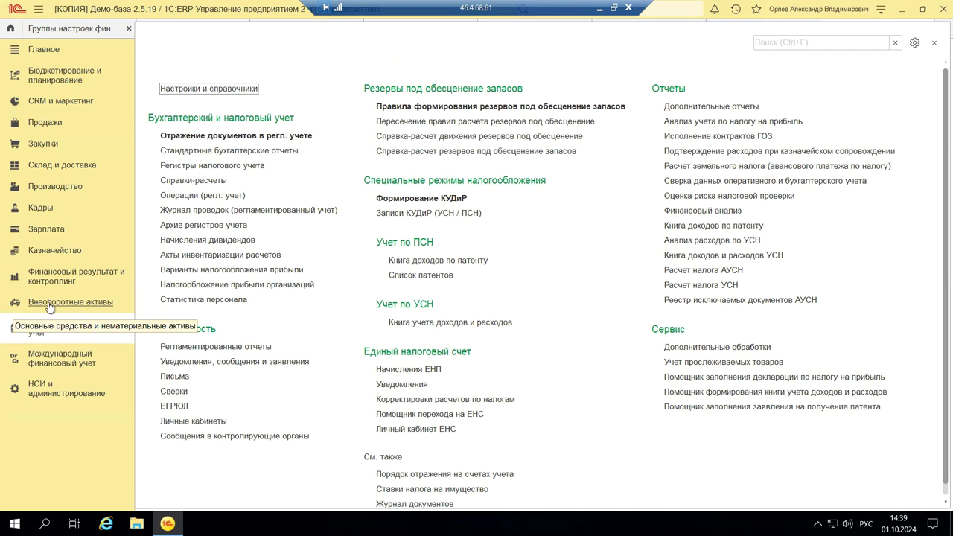
click(50, 305)
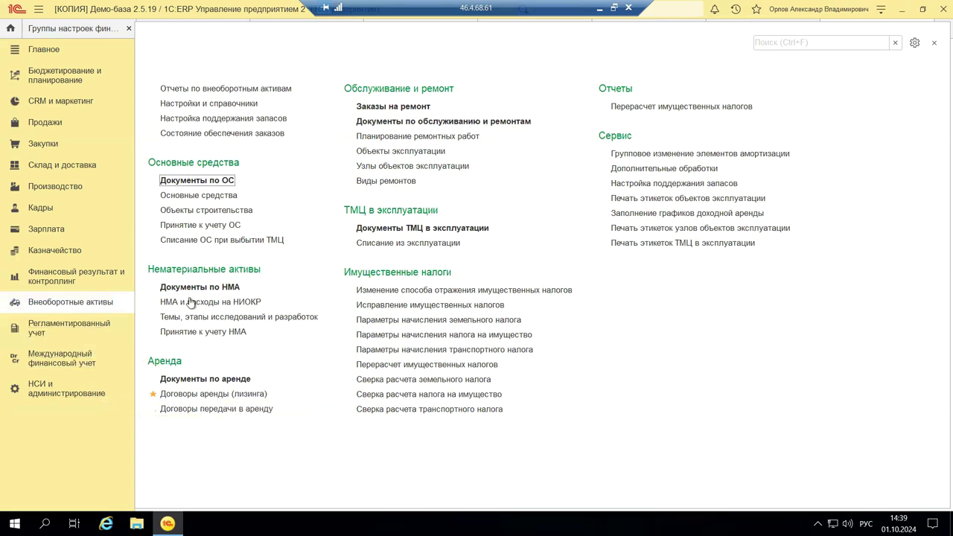
click(596, 10)
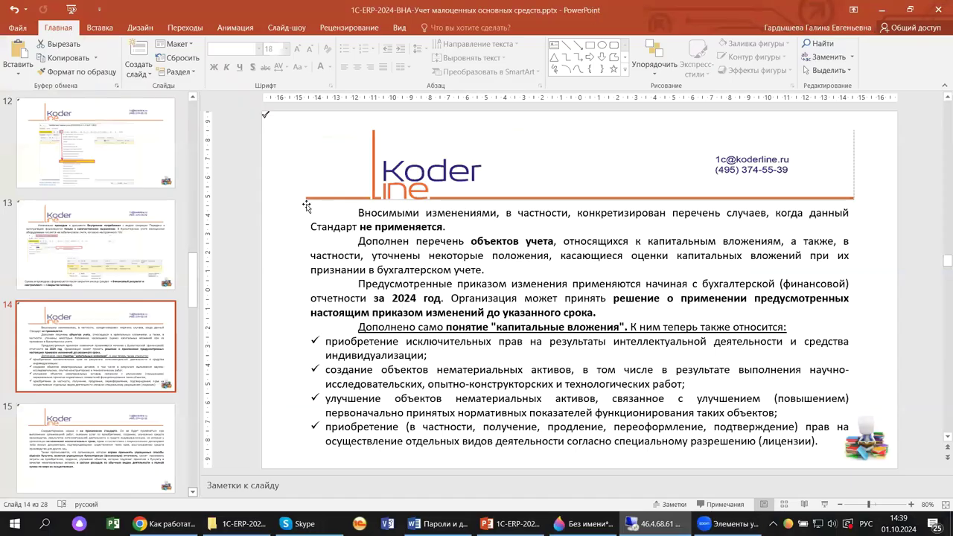
scroll(298, 204, up, 2)
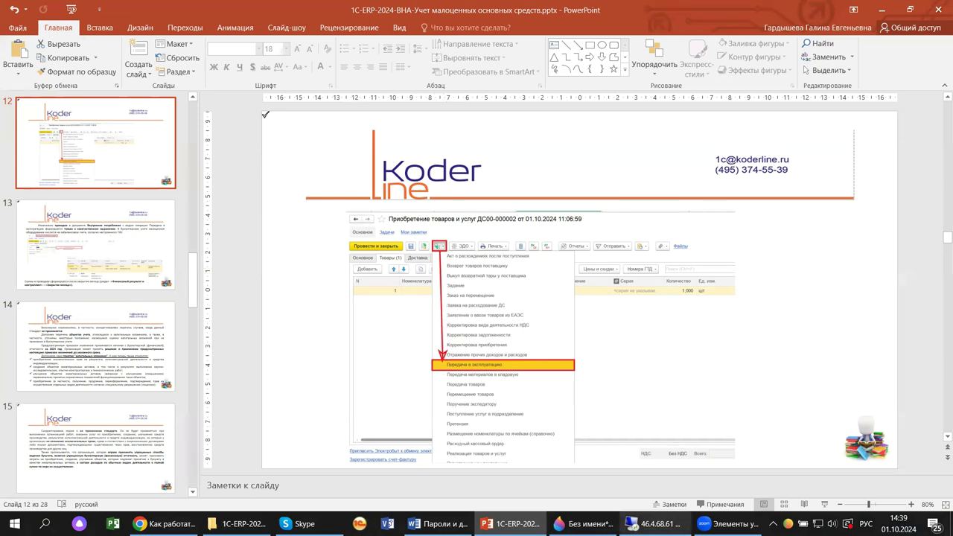
click(642, 523)
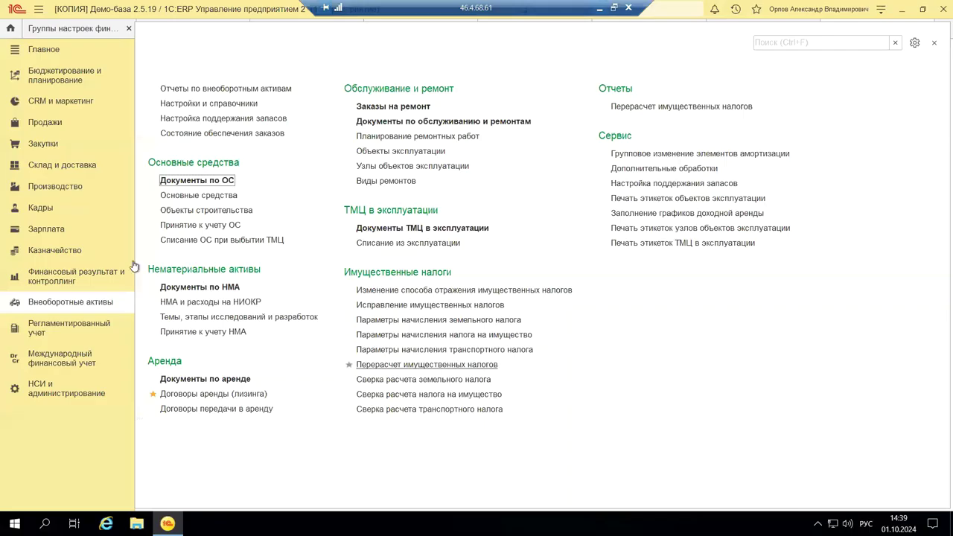
Open the 01.10.2024 goods purchase from Электробыт among all purchase documents and review its main details and goods
click(56, 146)
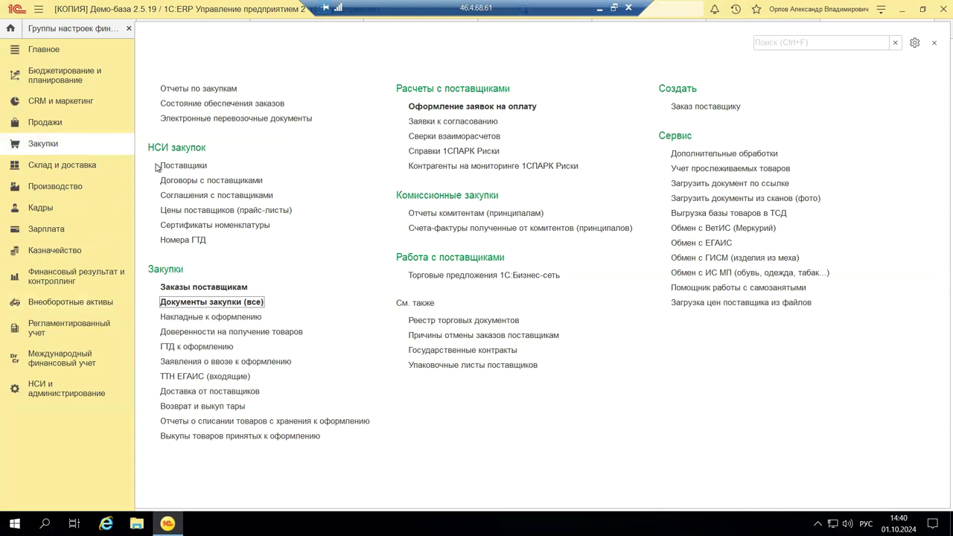
click(181, 305)
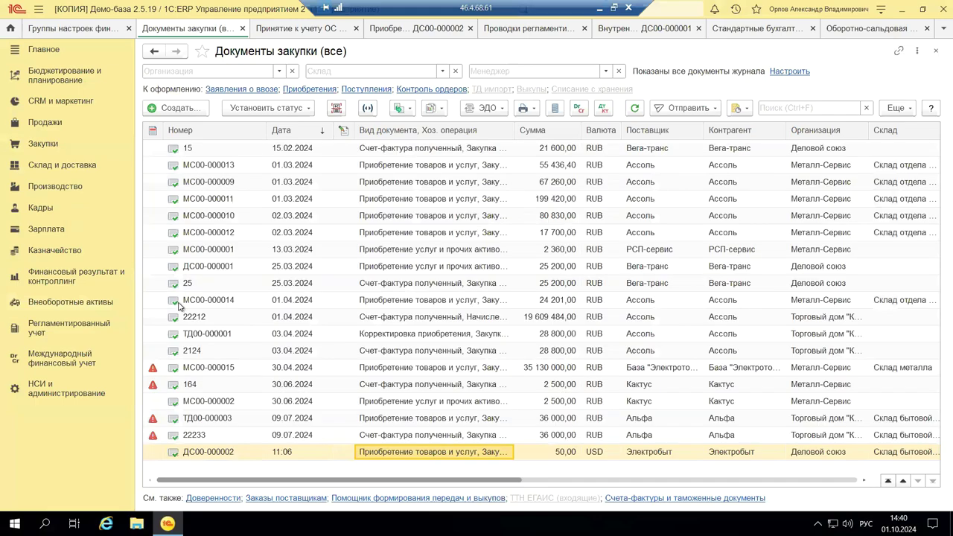
double_click(379, 452)
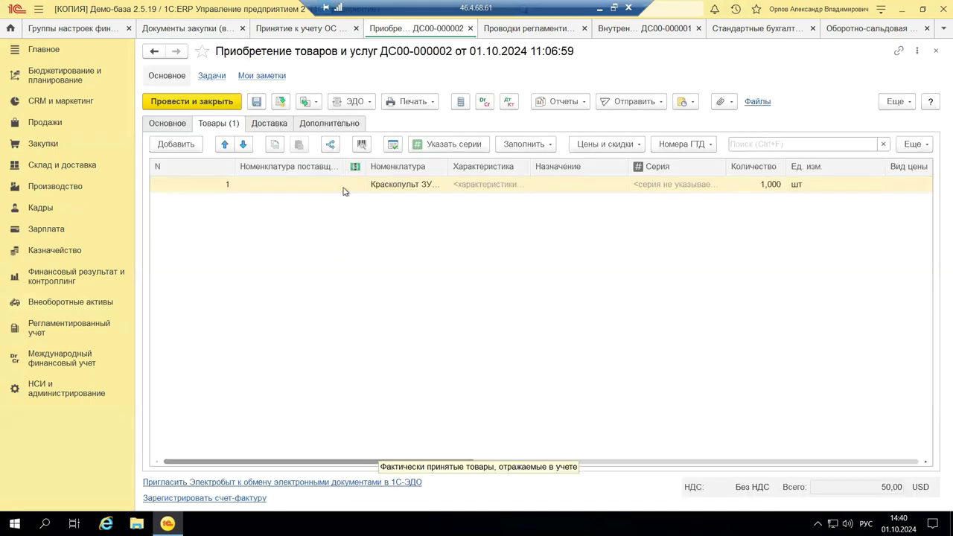
click(163, 124)
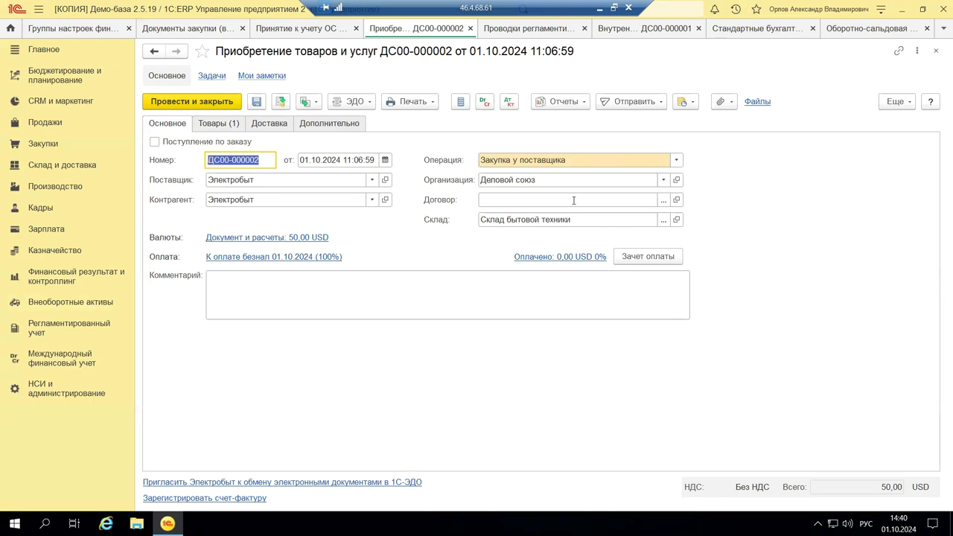
click(217, 127)
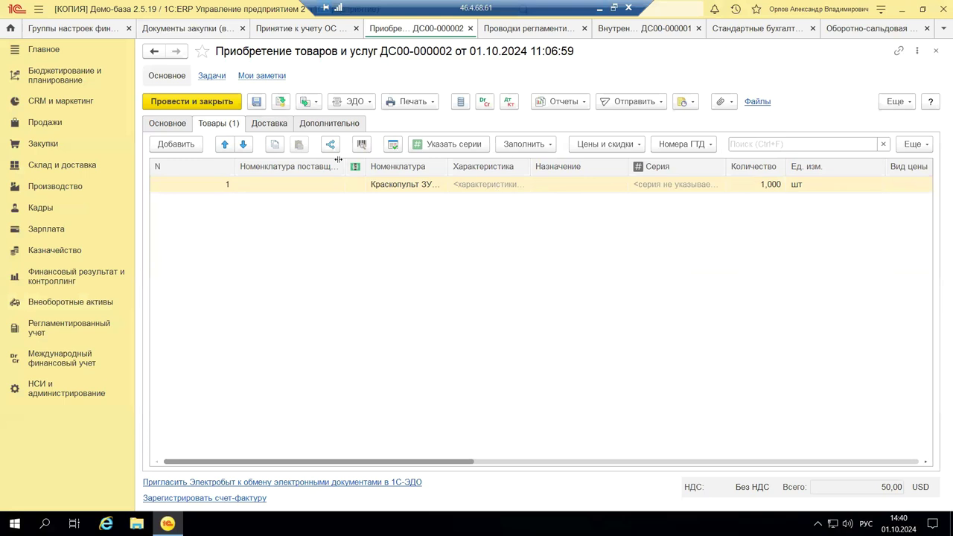
Create a Передача в эксплуатацию document based on the purchase and check its available business operations
click(307, 102)
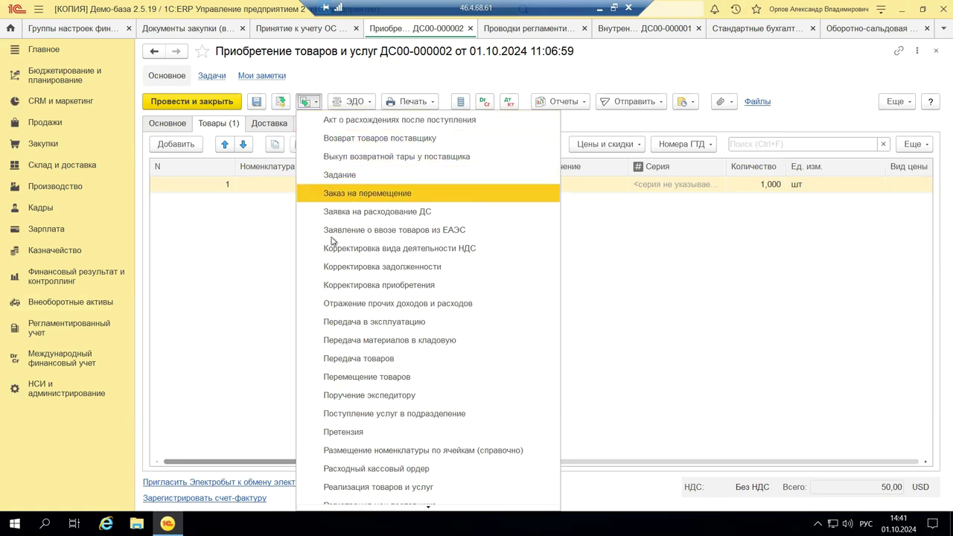
click(355, 323)
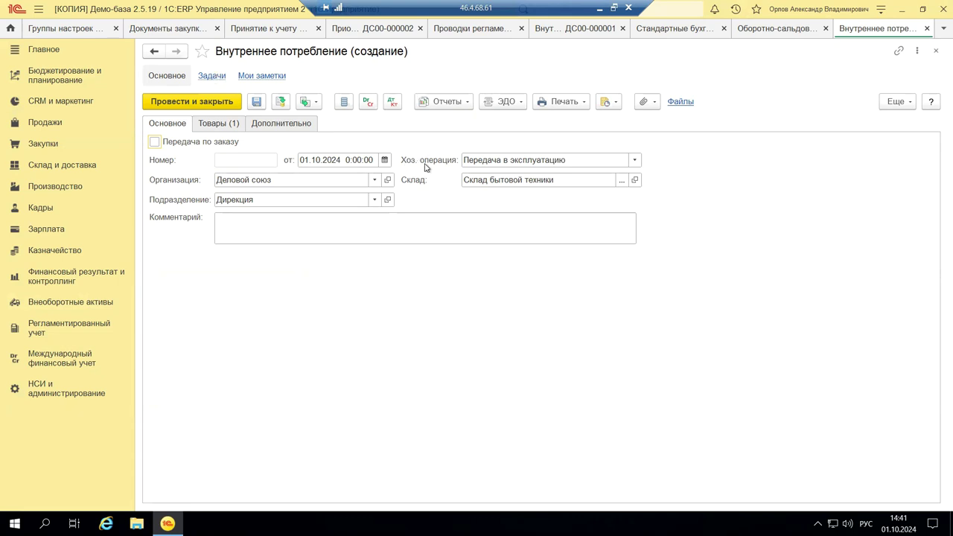
click(634, 163)
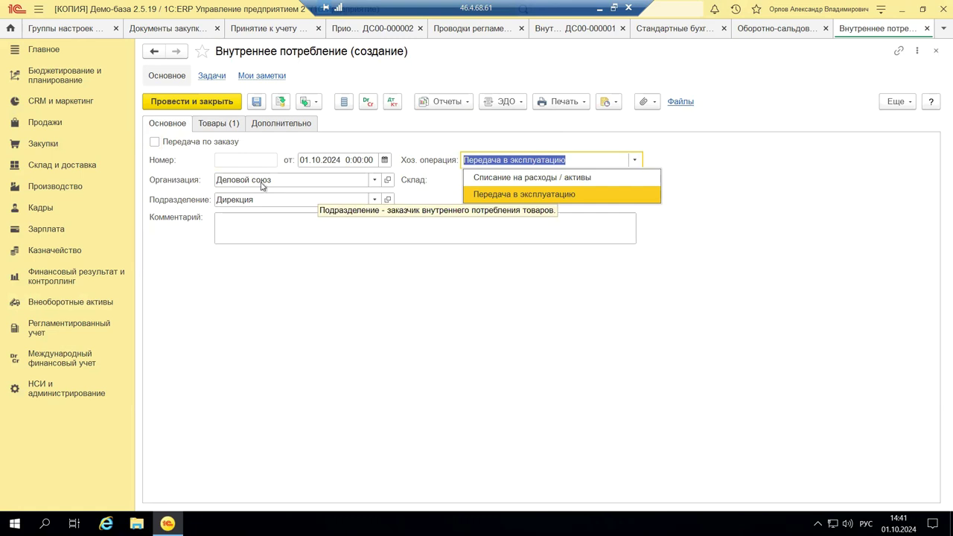
click(213, 125)
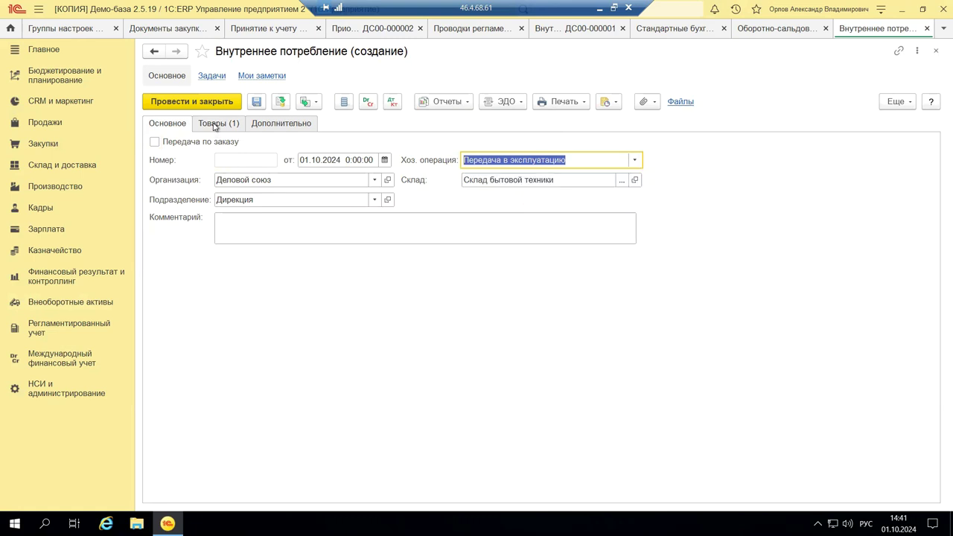
Set the goods line's operation category to Краскопульт для цехов and select the individual receiving the item
click(214, 125)
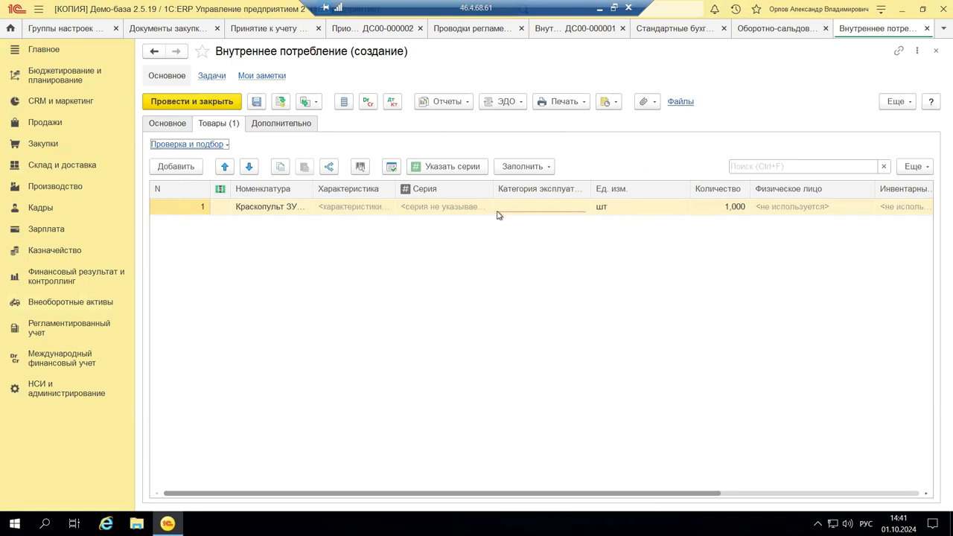
click(573, 204)
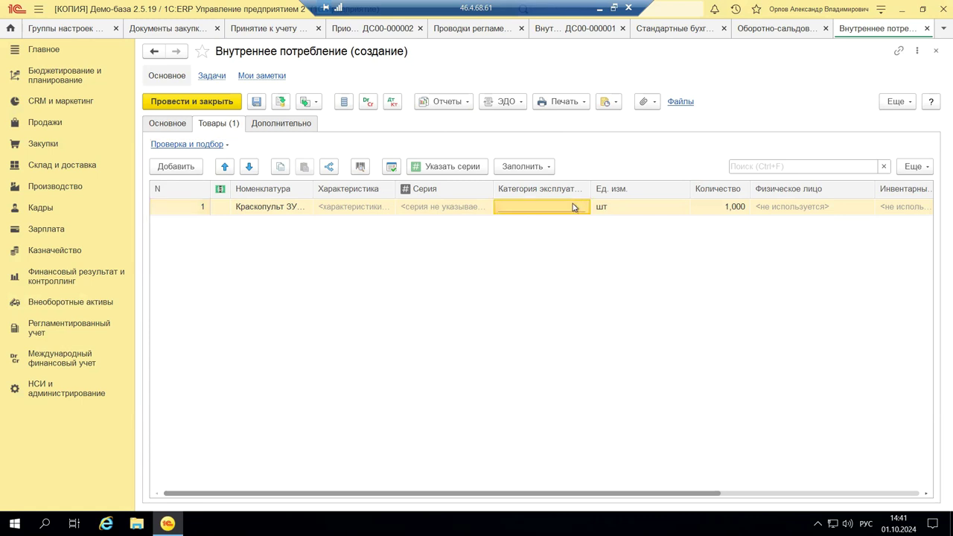
click(573, 208)
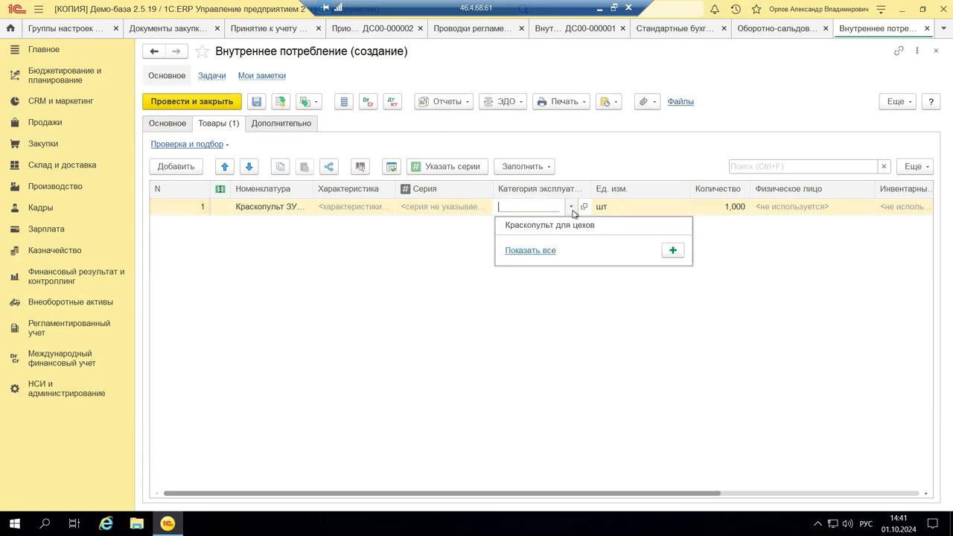
click(534, 225)
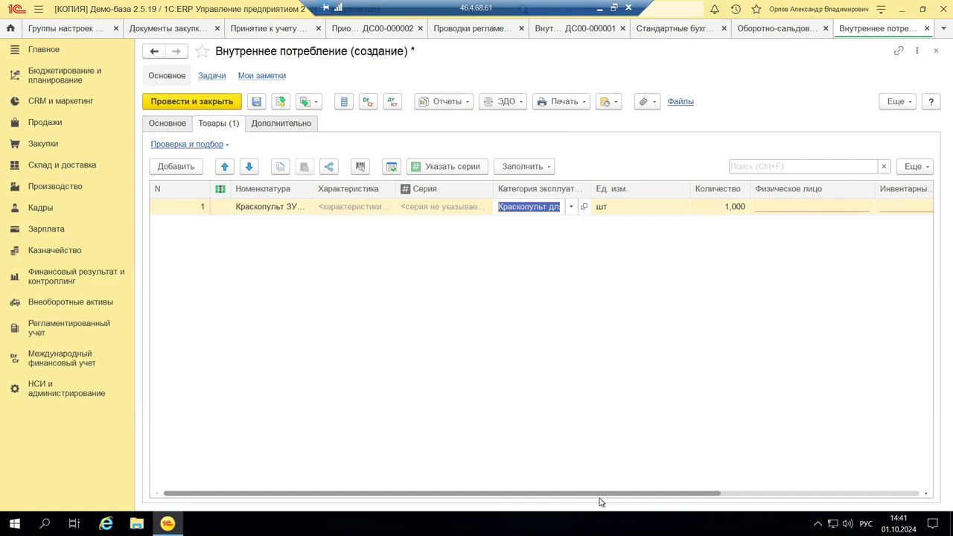
click(841, 206)
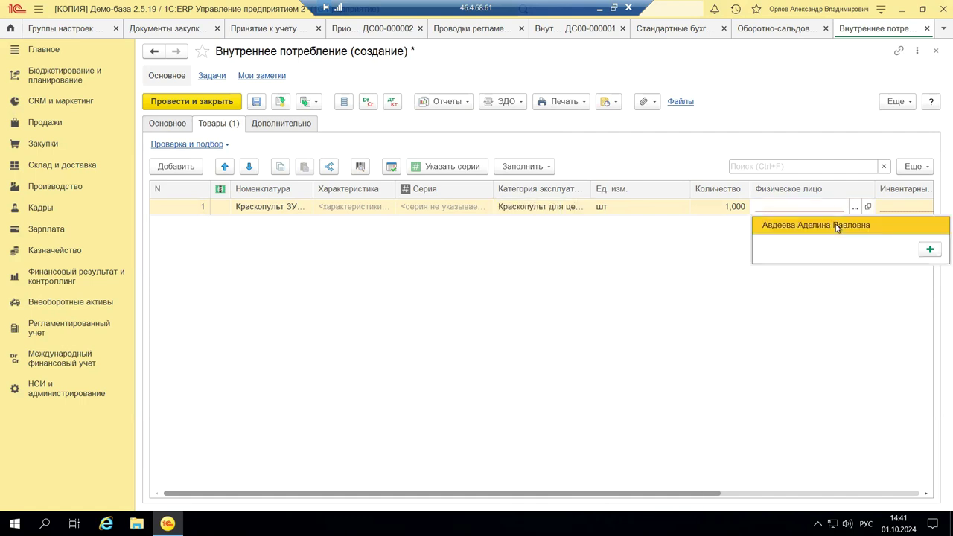
click(837, 225)
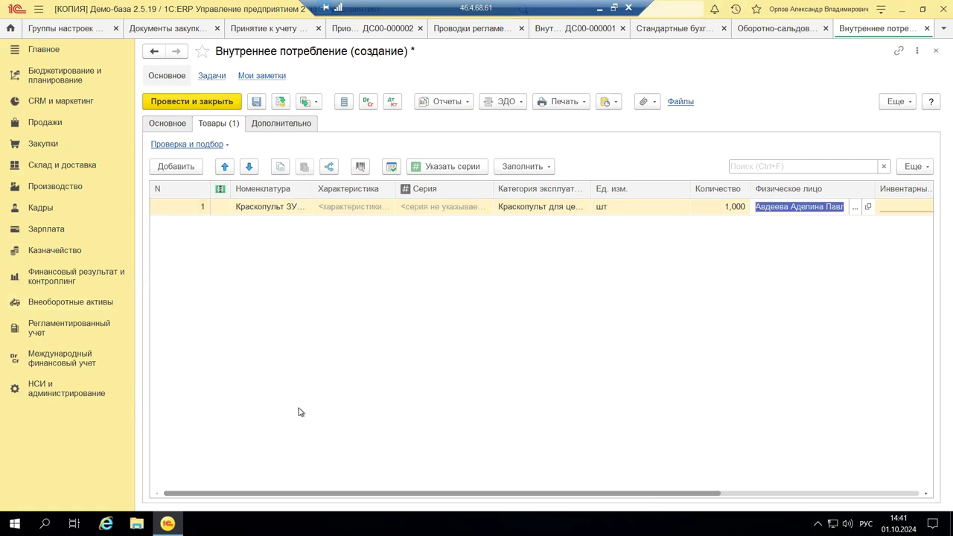
click(373, 493)
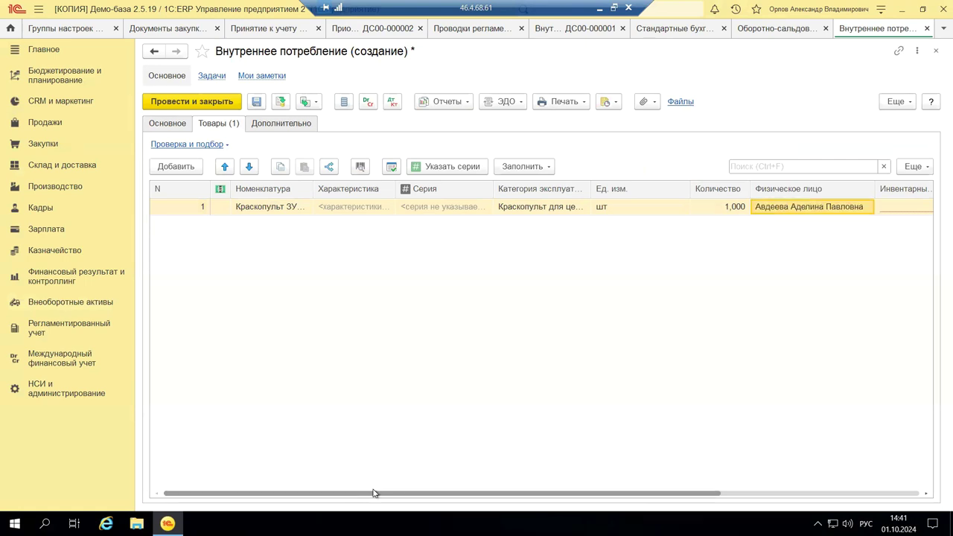
click(894, 209)
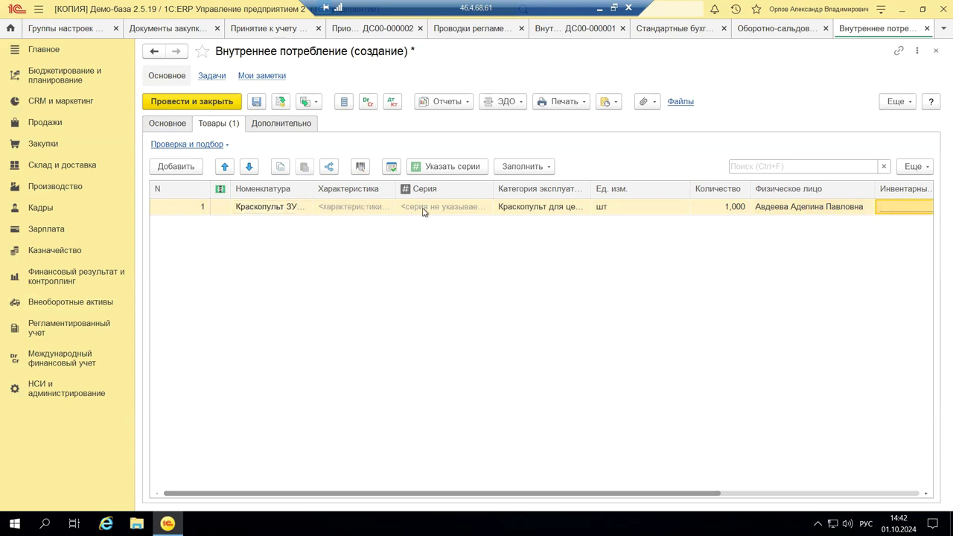
Set the new document's activity direction to Электроинструменты under Производственная деятельность, Деловой союз, and close the document without saving
click(271, 126)
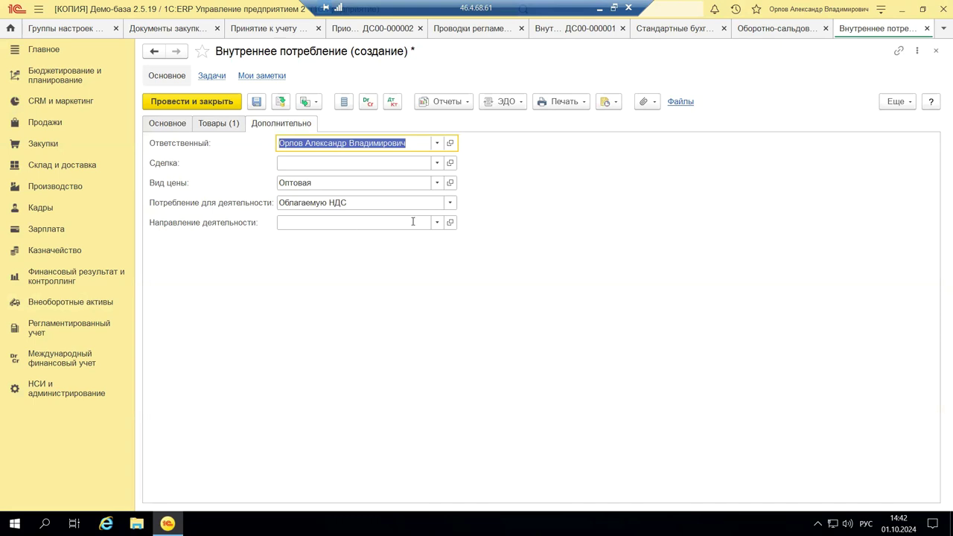
click(437, 224)
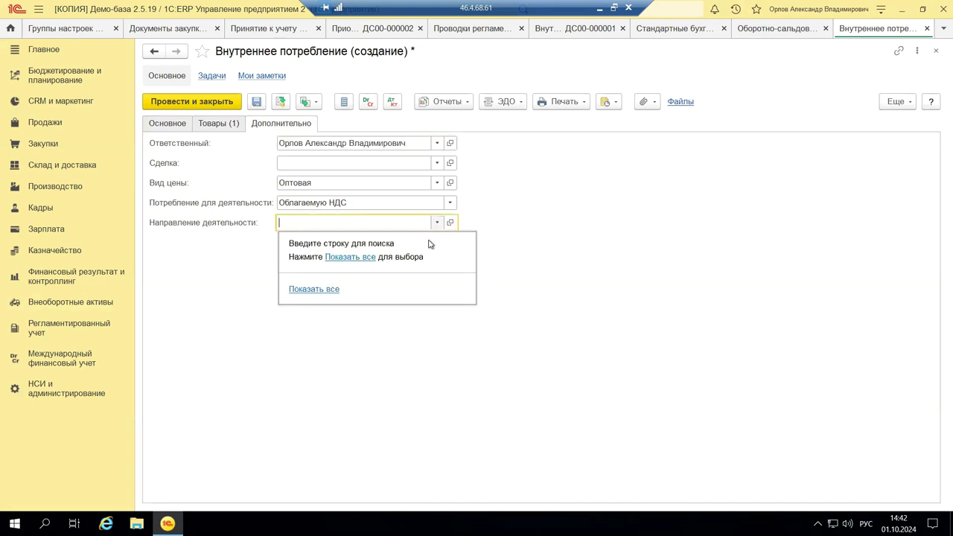
click(350, 258)
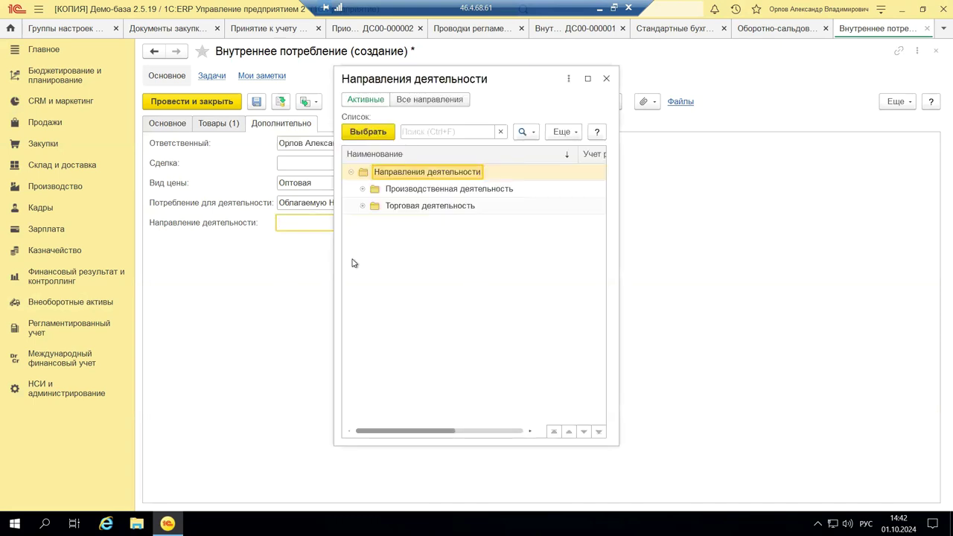
click(362, 190)
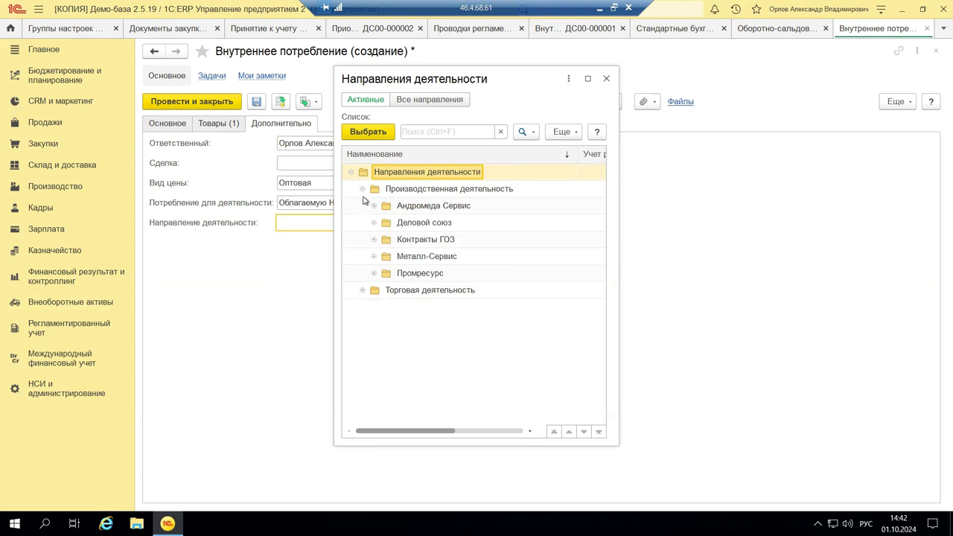
double_click(434, 223)
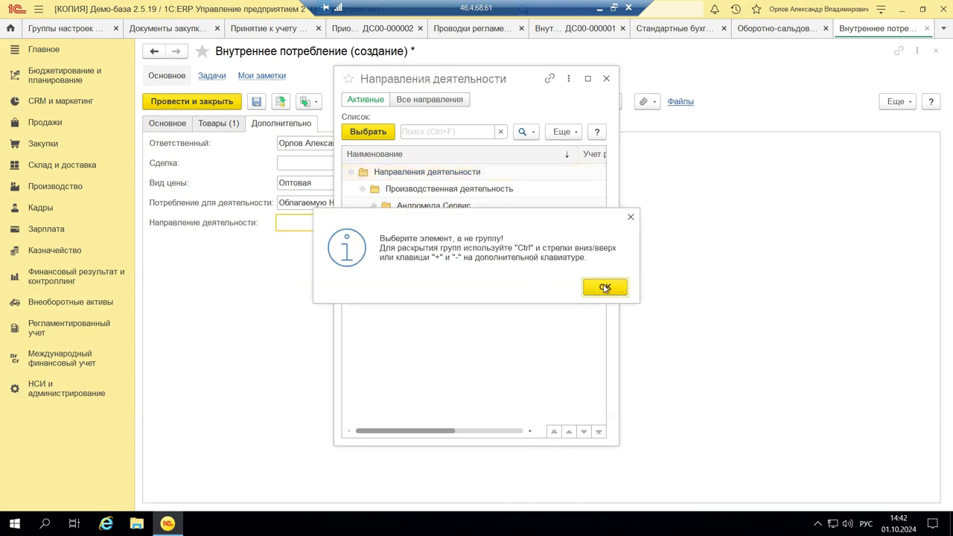
click(630, 218)
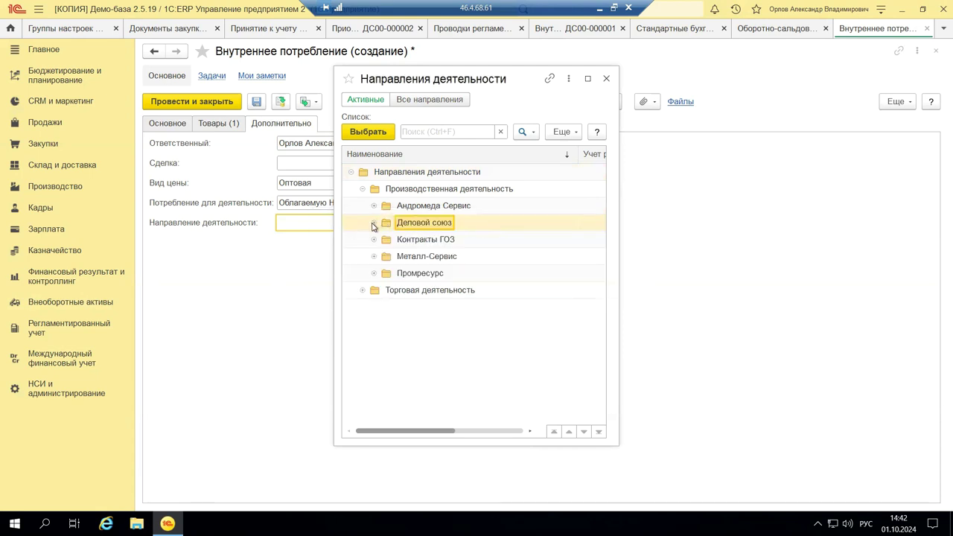
click(374, 224)
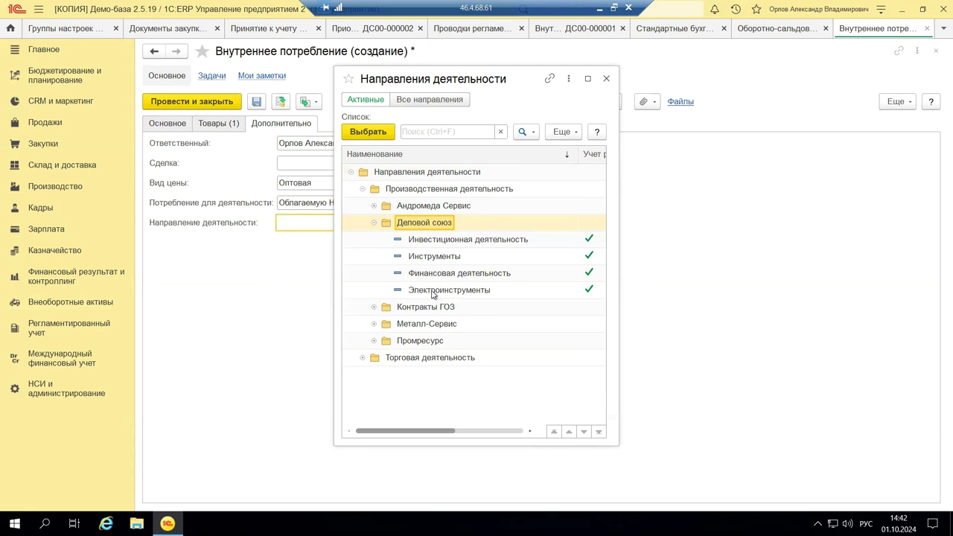
click(423, 289)
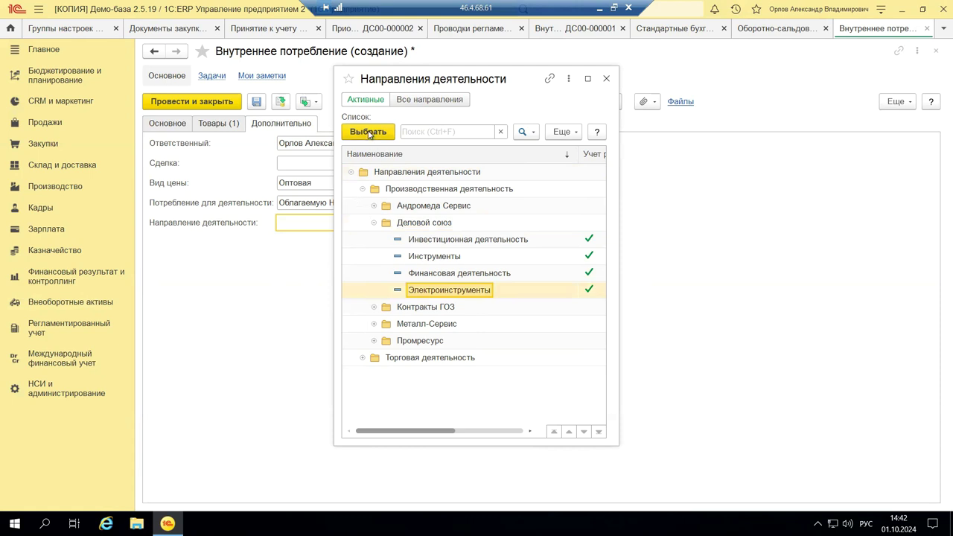
click(368, 132)
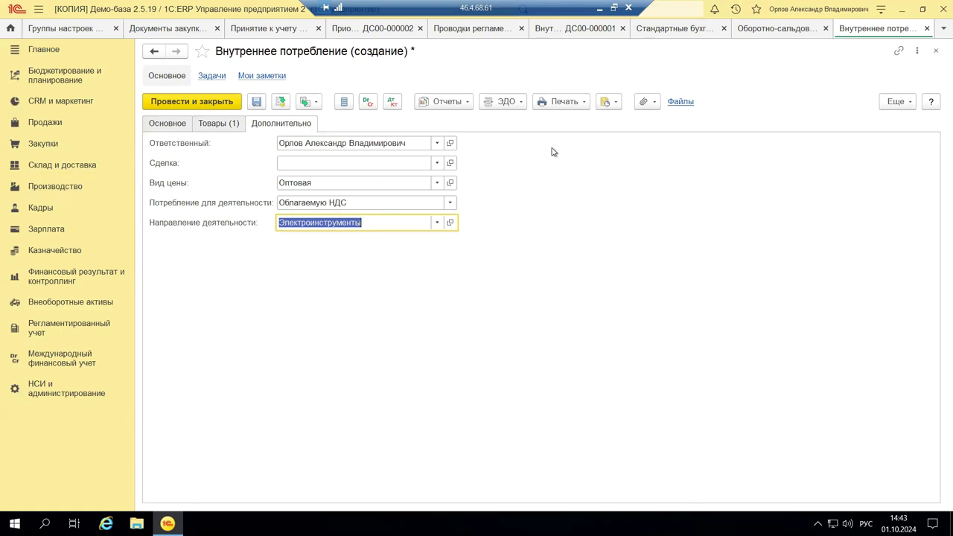
click(936, 52)
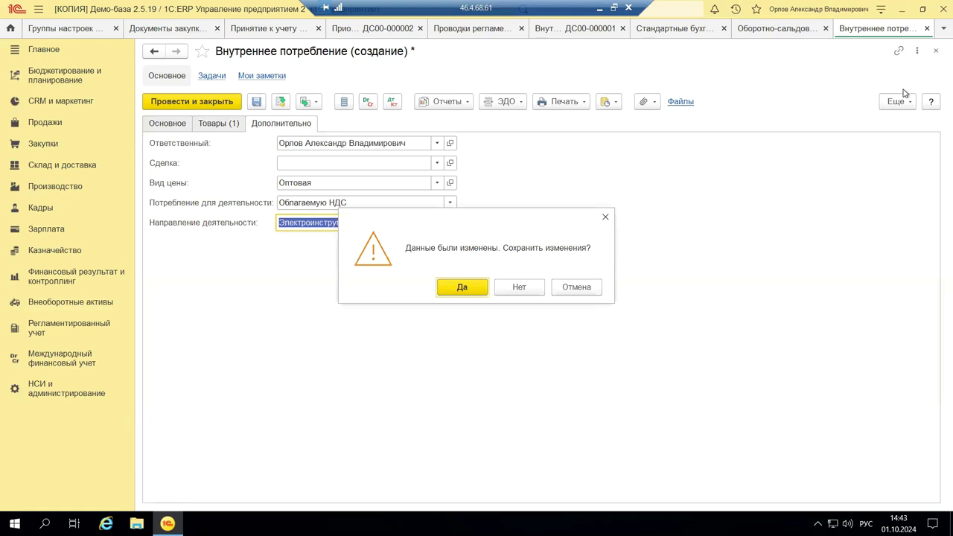
click(511, 291)
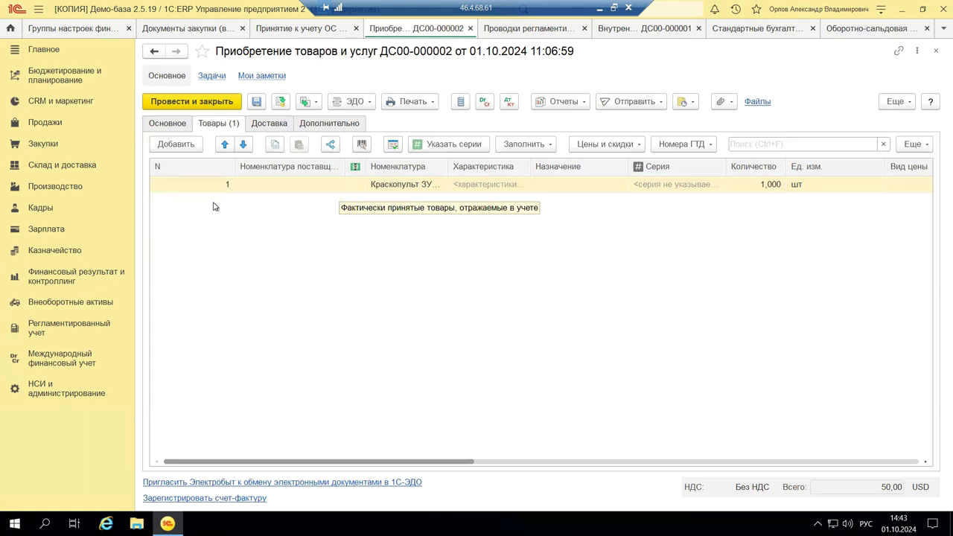
Open the existing Внутреннее потребление document from the purchase's related documents and check its regulated accounting postings
click(559, 101)
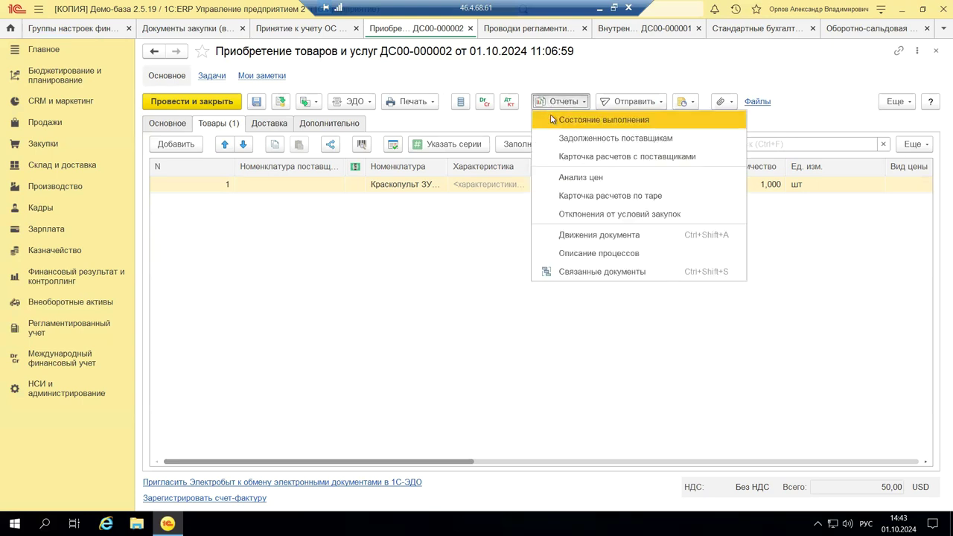
click(555, 273)
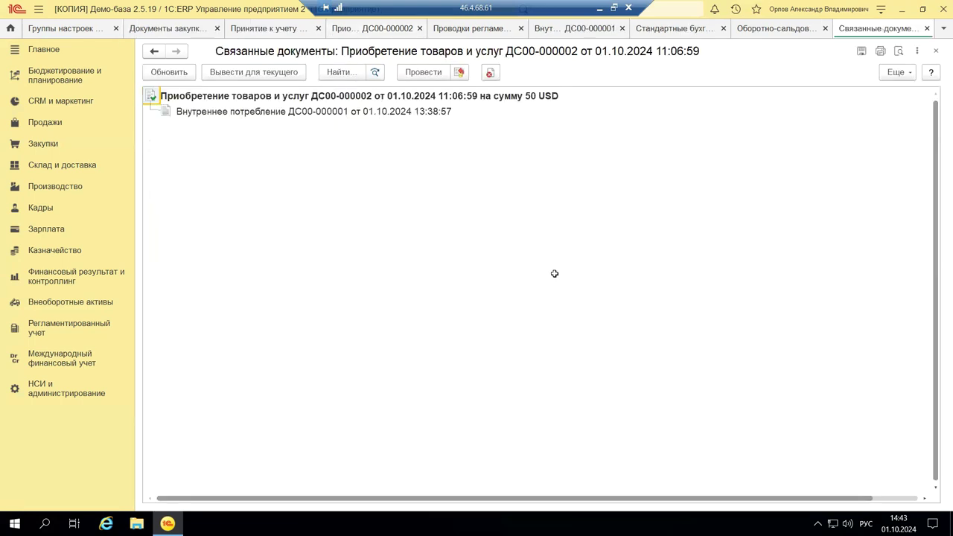
double_click(187, 111)
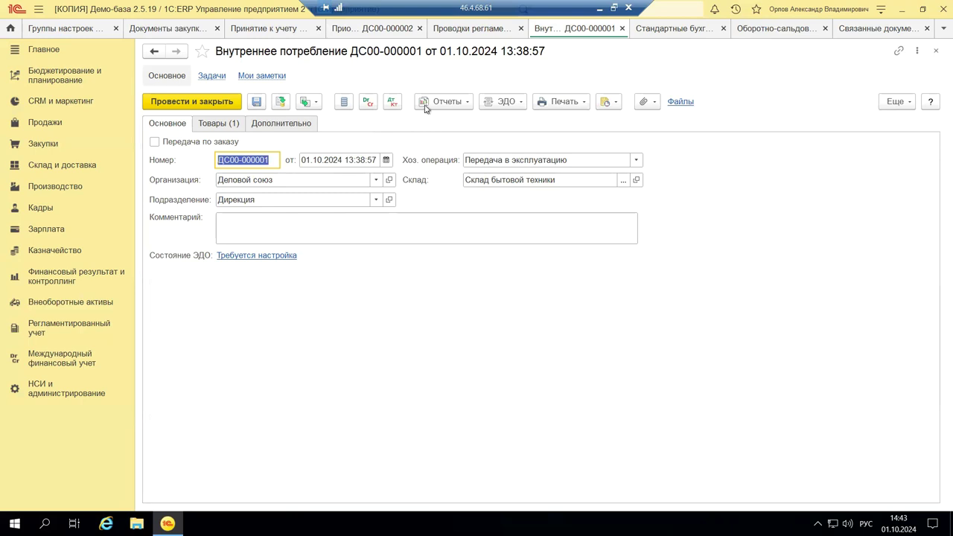
click(393, 103)
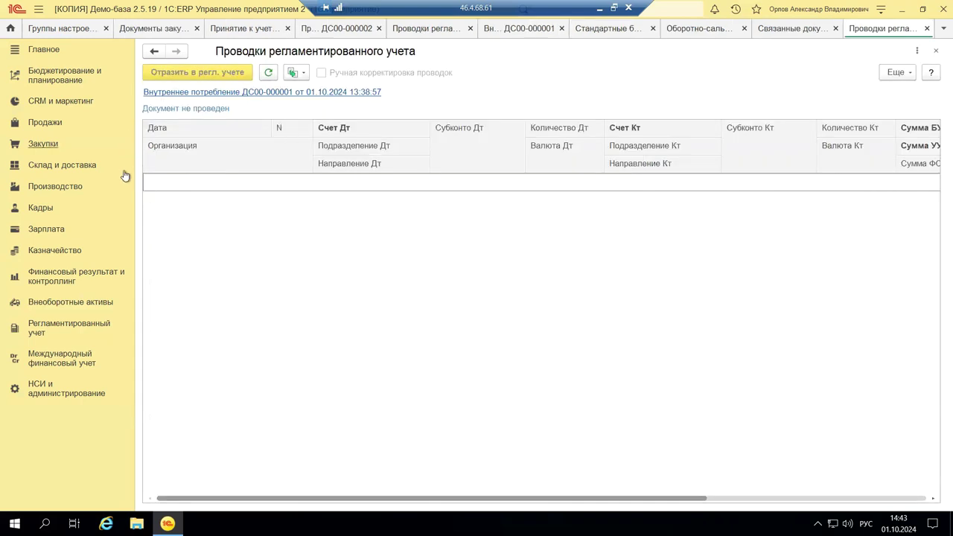
click(936, 51)
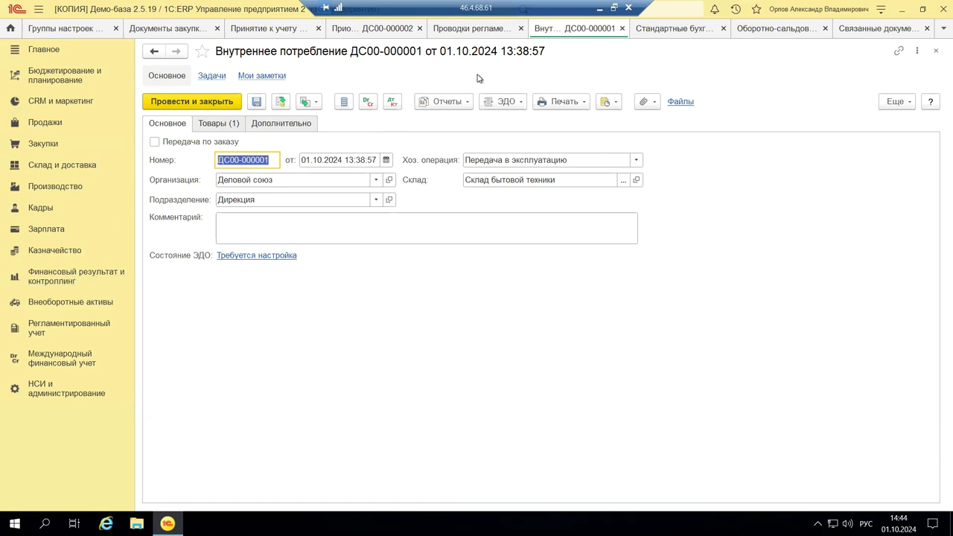
Switch to the PowerPoint presentation and review slide 14 on the standard's changes and the extended concept of capital investments
click(597, 9)
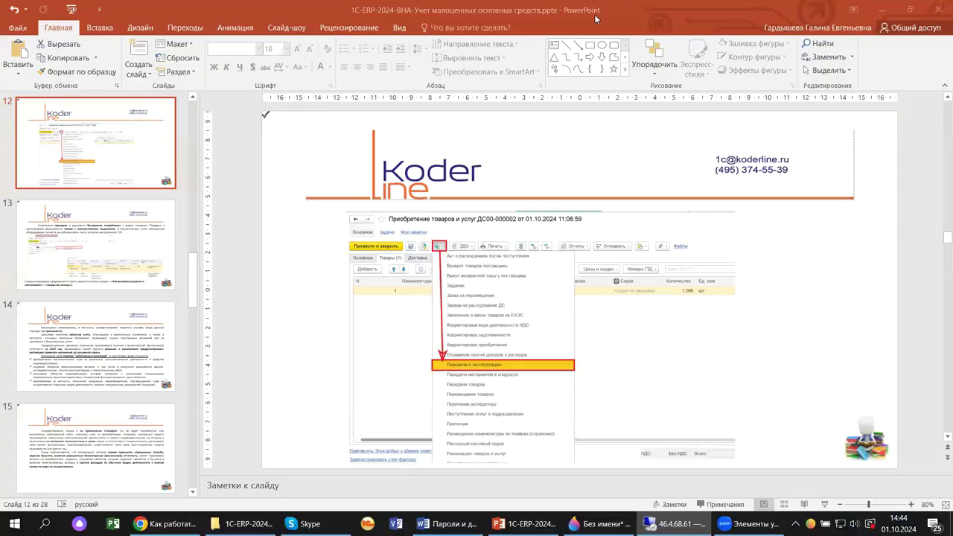
scroll(128, 233, down, 3)
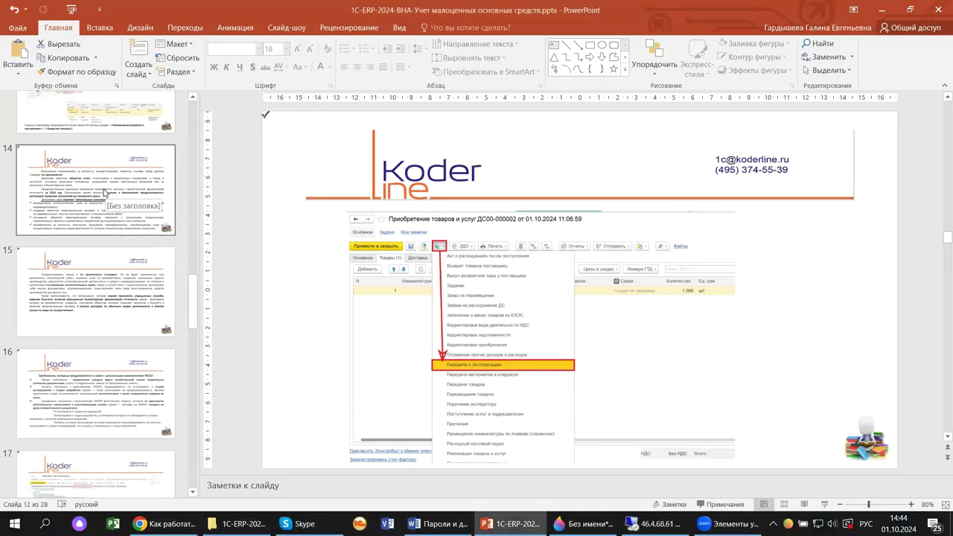
click(104, 192)
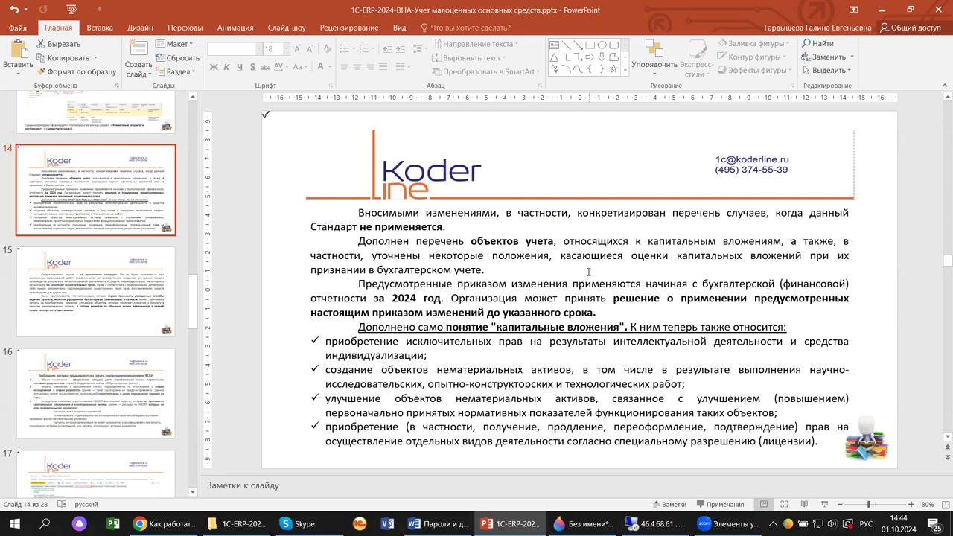
scroll(495, 312, down, 1)
scroll(482, 312, up, 1)
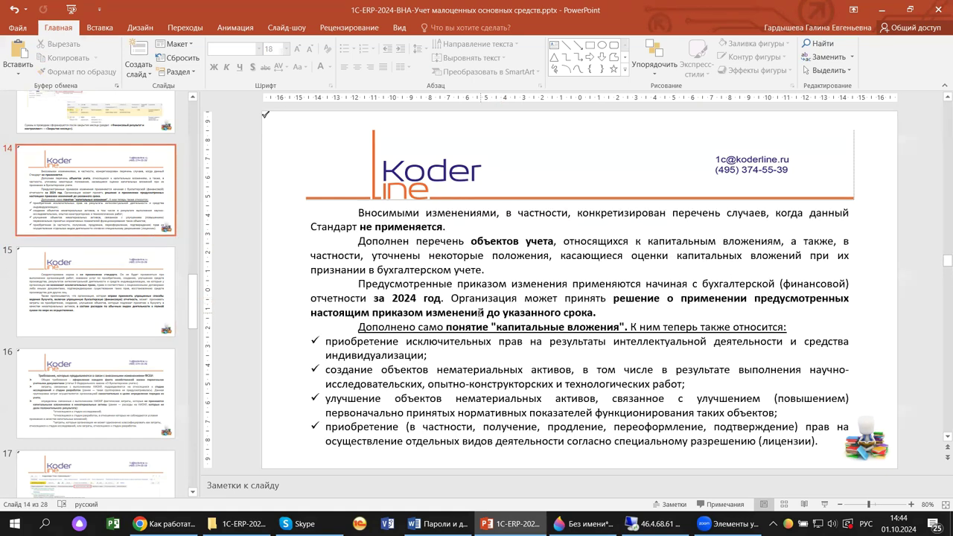